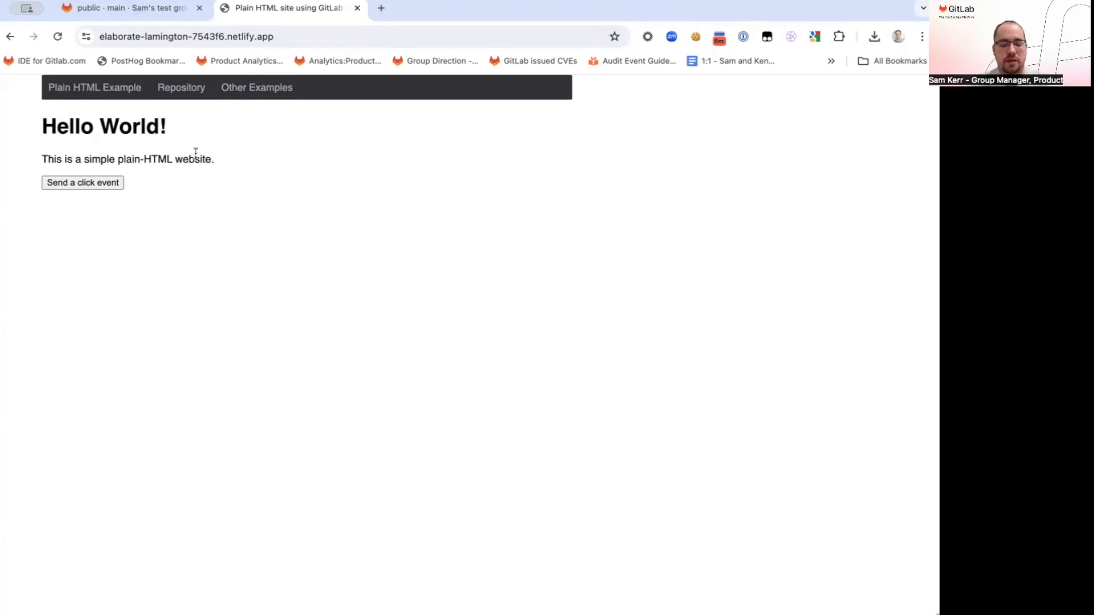
Return to the hosted_html repository and open index.html from its public folder
drag(131, 121, 162, 167)
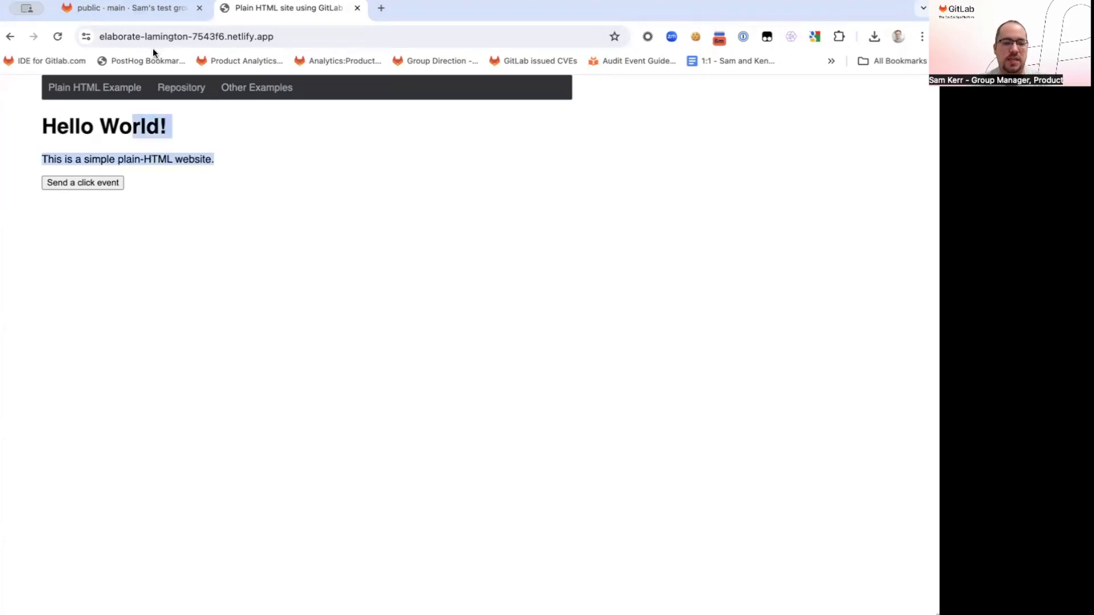
click(151, 12)
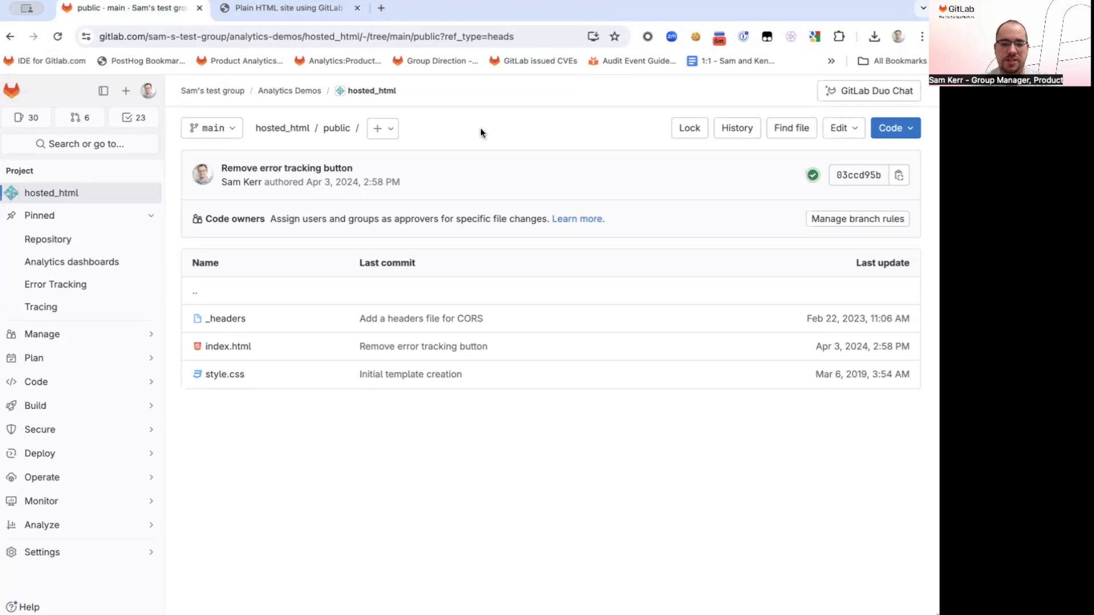
click(279, 357)
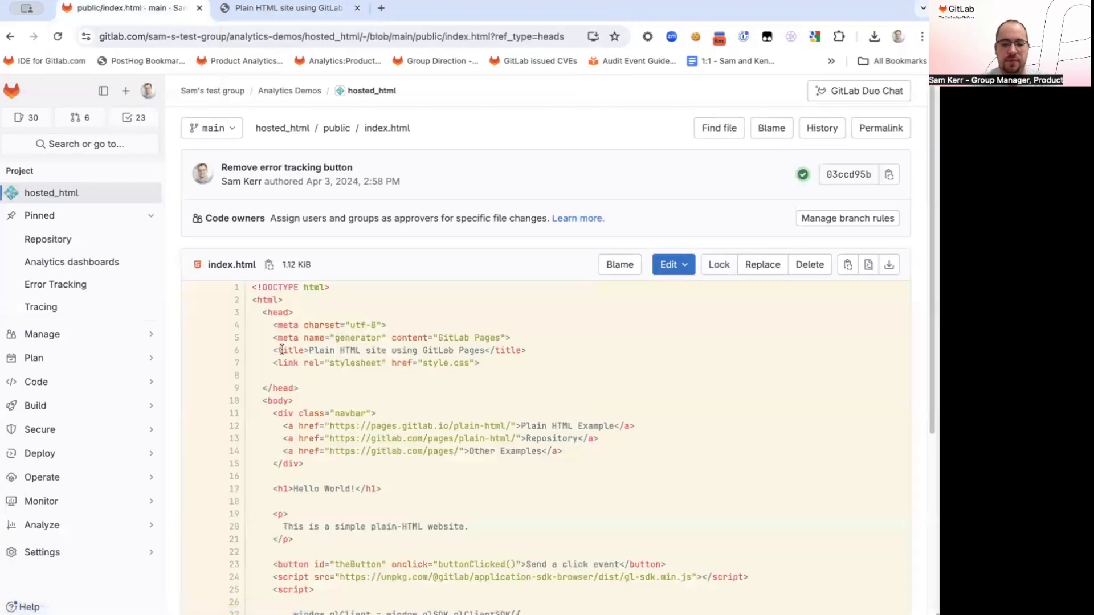
Examine the SDK script include, client initialization, page-view call and click-tracking function in index.html
scroll(284, 342, down, 5)
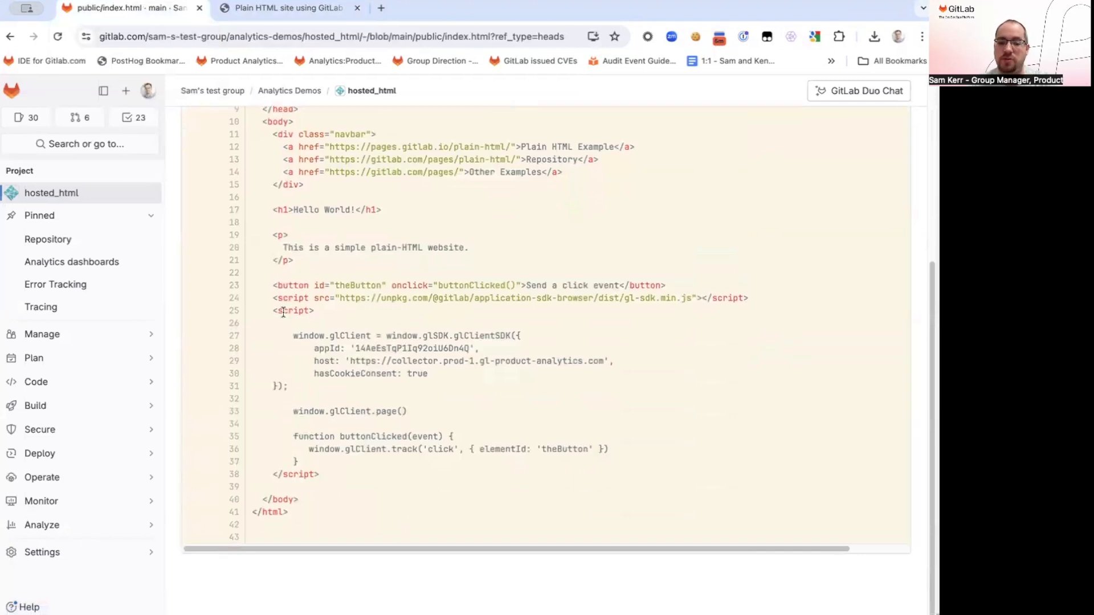
drag(272, 298, 761, 299)
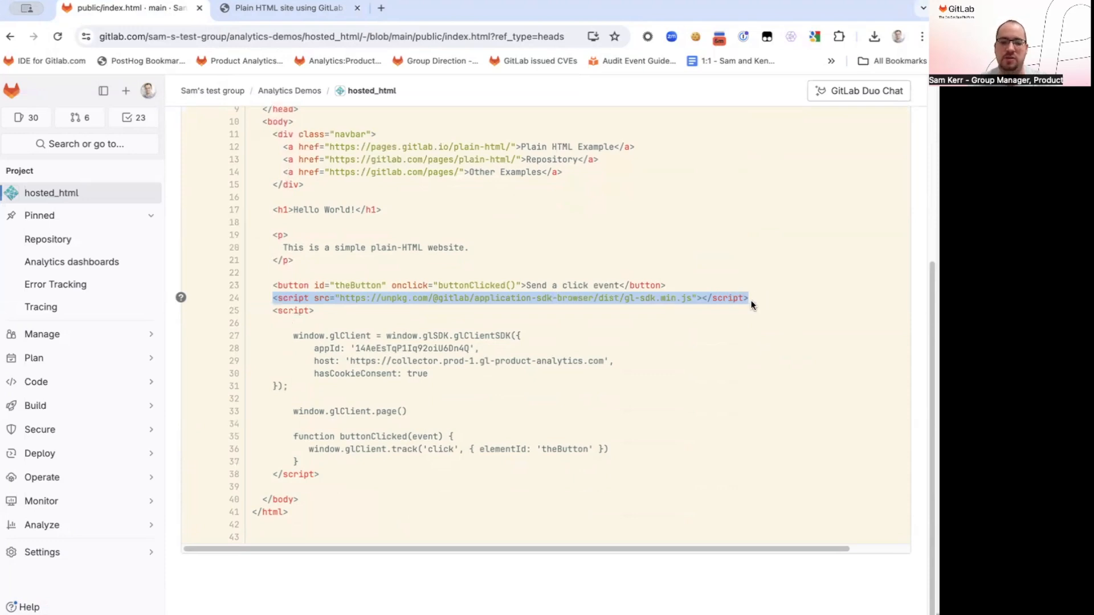
drag(293, 335, 305, 389)
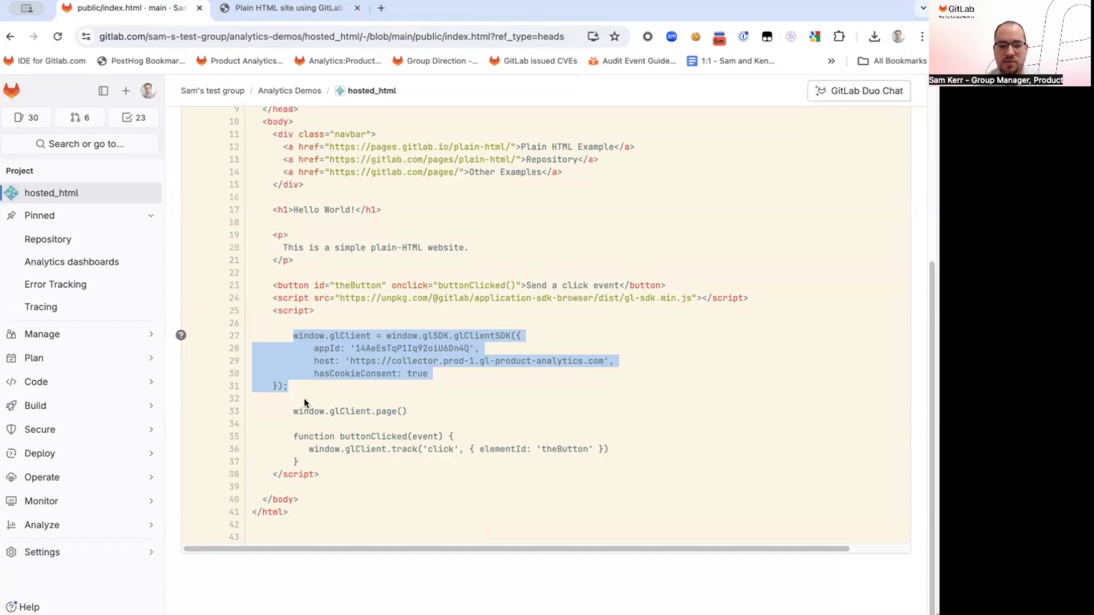
drag(297, 411, 406, 411)
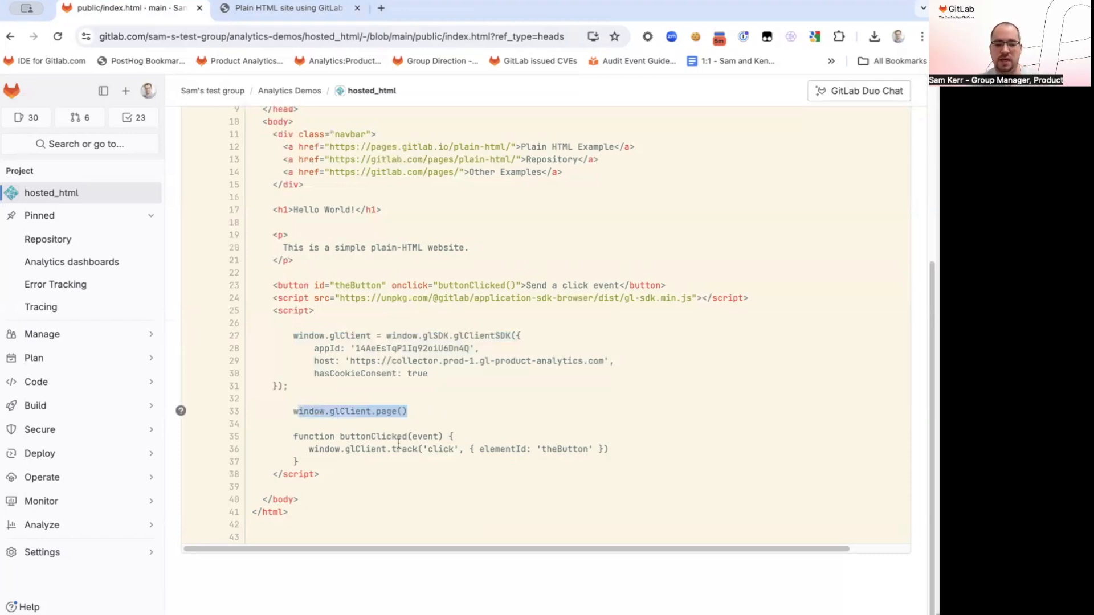
drag(309, 449, 616, 447)
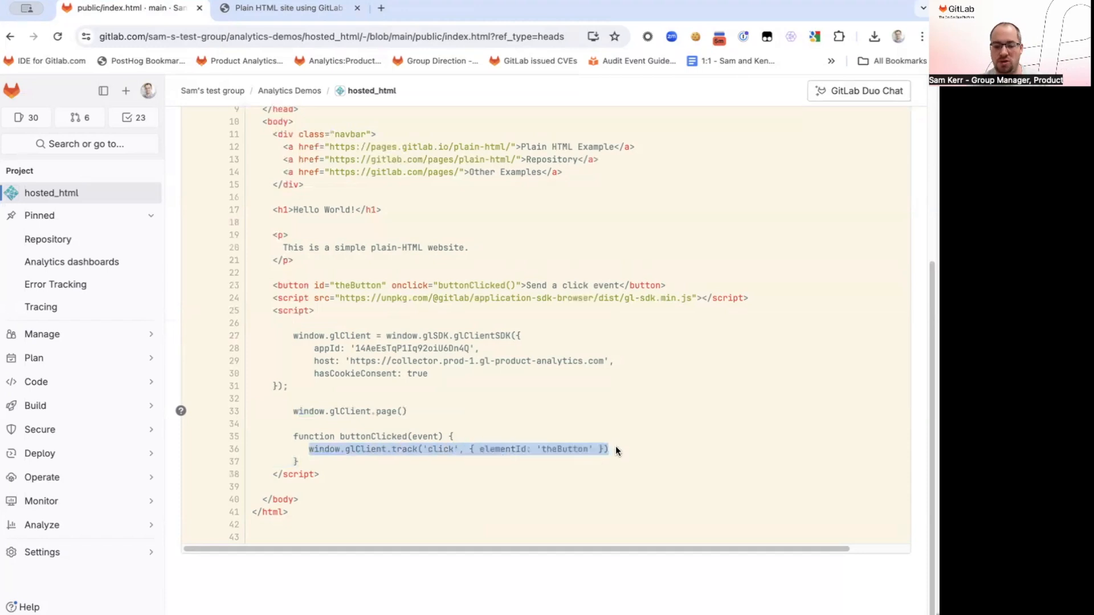
triple_click(448, 450)
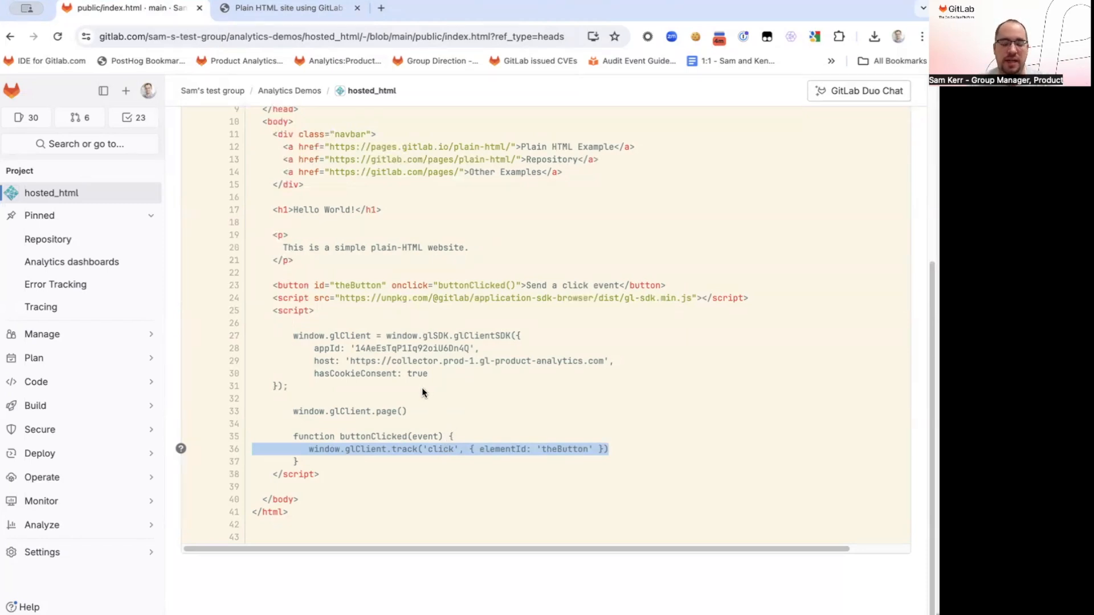
scroll(421, 392, up, 1)
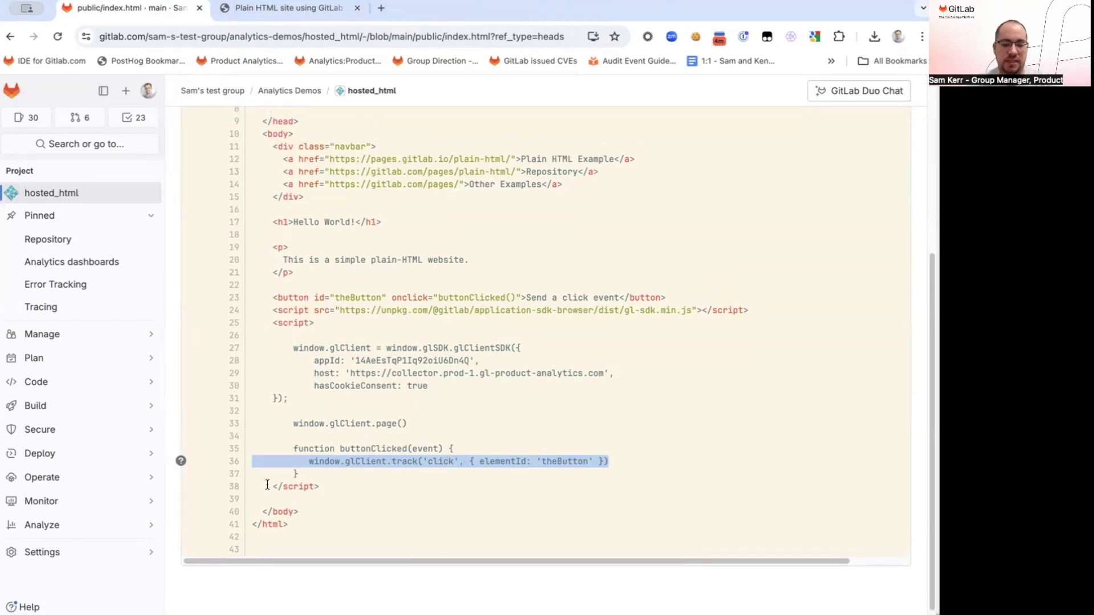
Open the Behavior dashboard from the hosted_html project's analytics dashboards
mouse_move(157, 524)
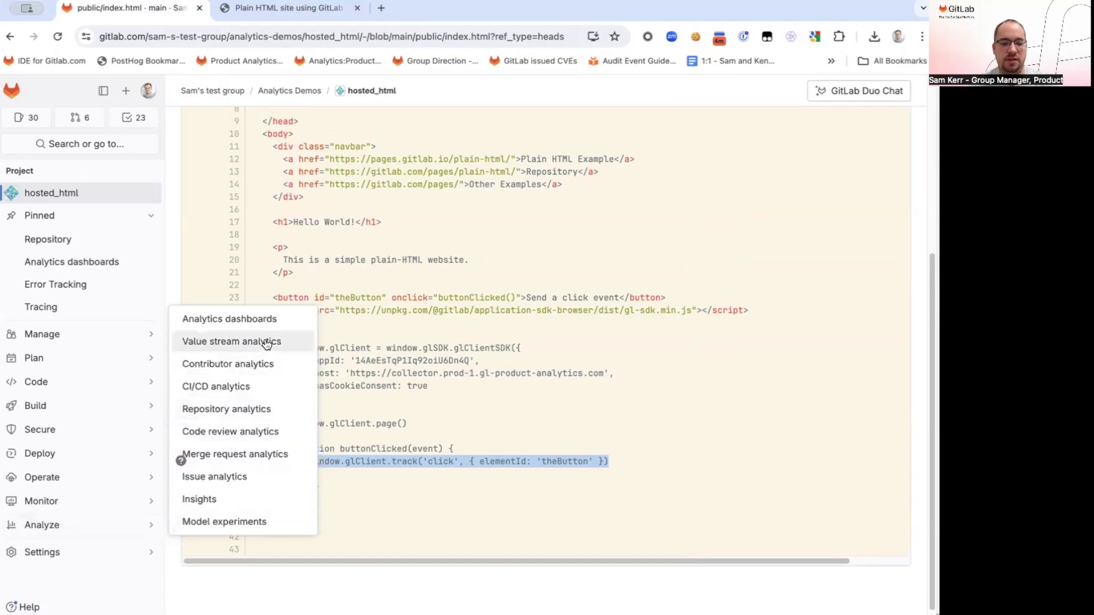
click(267, 320)
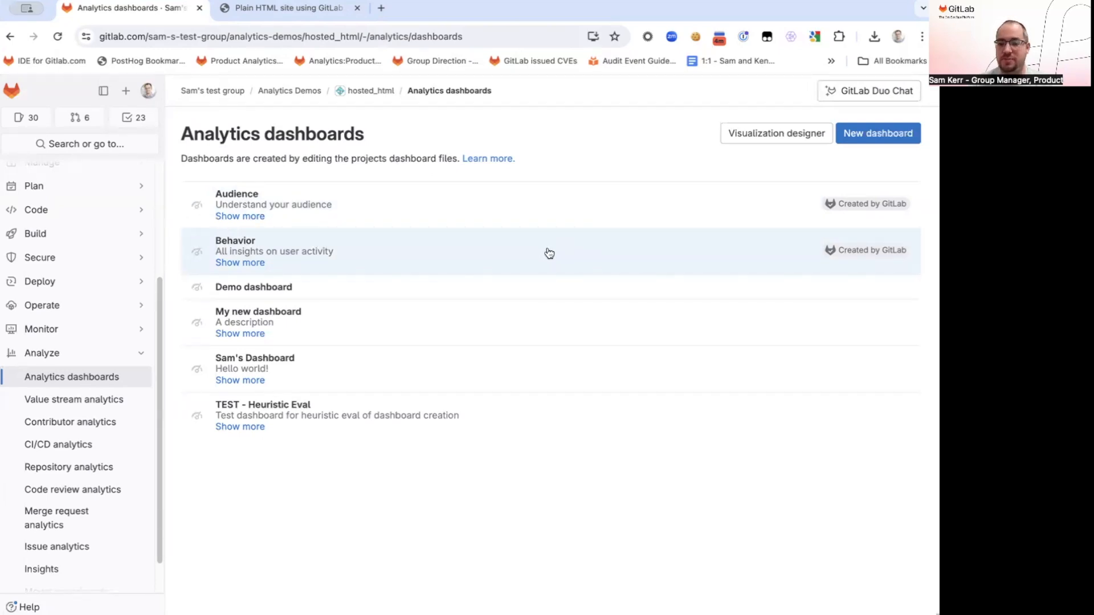
click(548, 252)
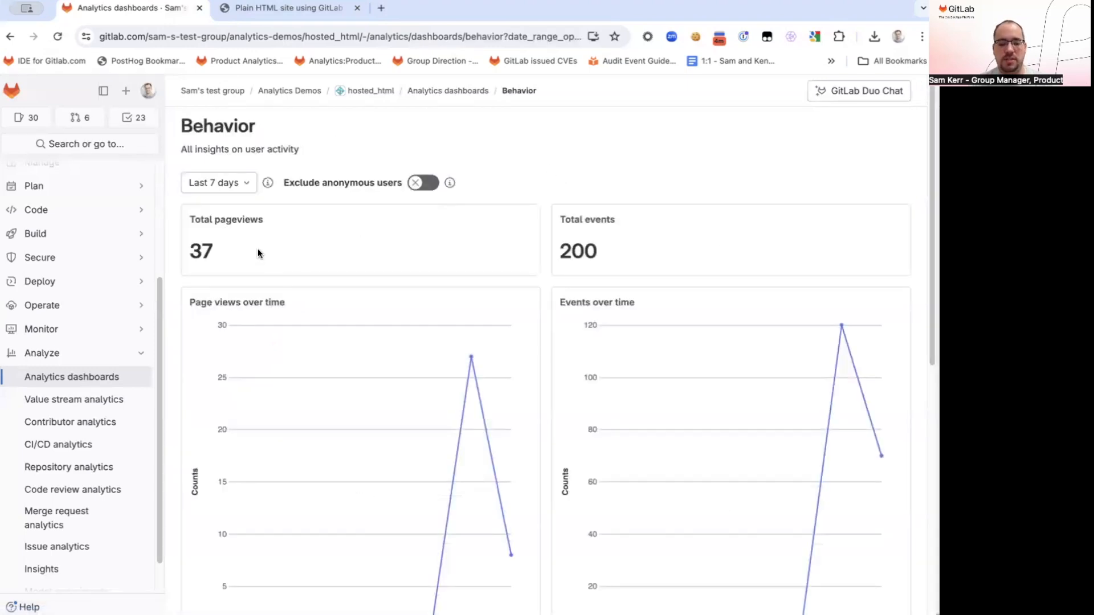
Examine the total pageviews, total events, both over-time charts and the Top pages table on the Behavior dashboard
drag(195, 249, 306, 246)
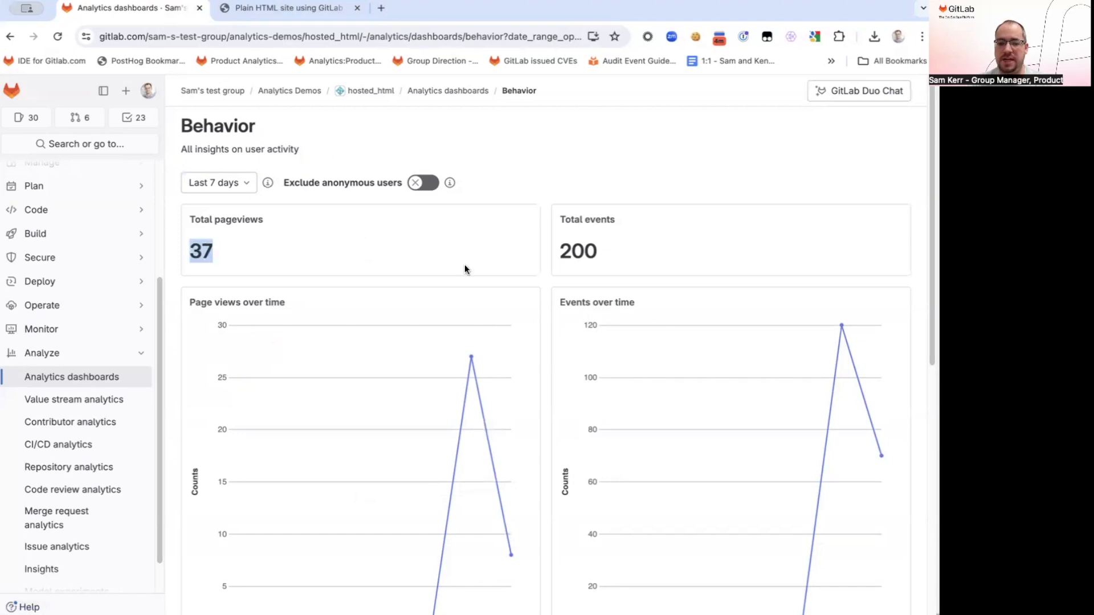
drag(557, 251, 617, 254)
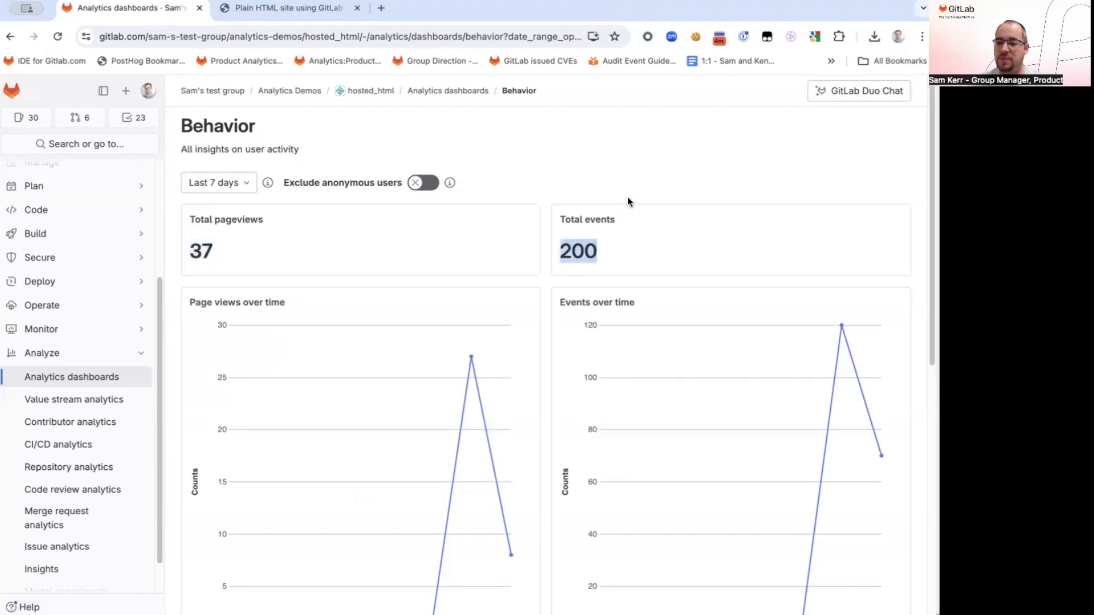
click(622, 182)
scroll(570, 195, down, 1)
scroll(570, 194, down, 2)
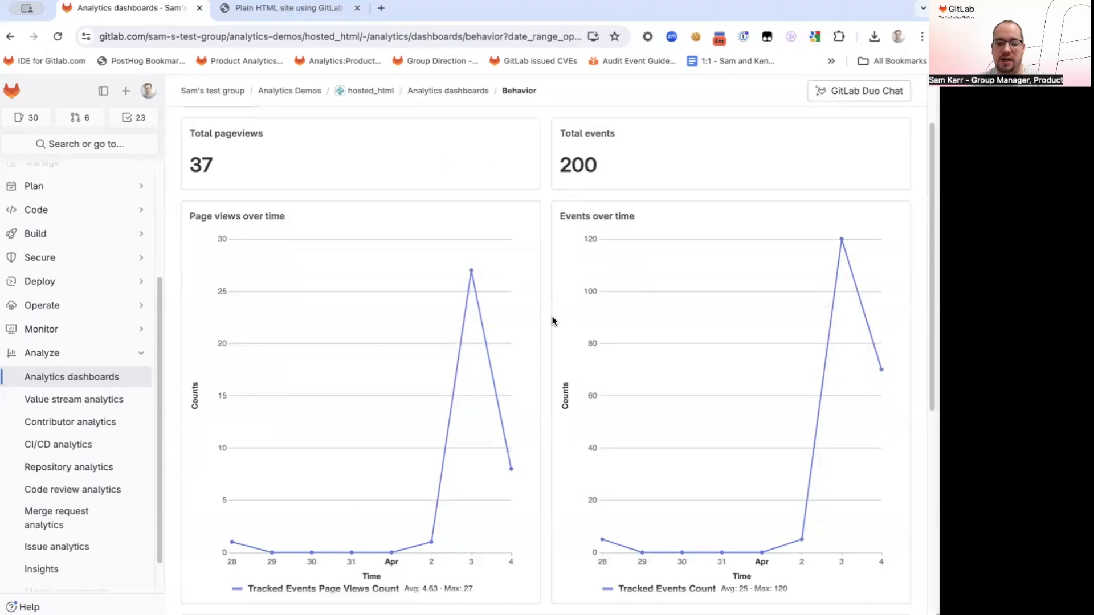
mouse_move(472, 312)
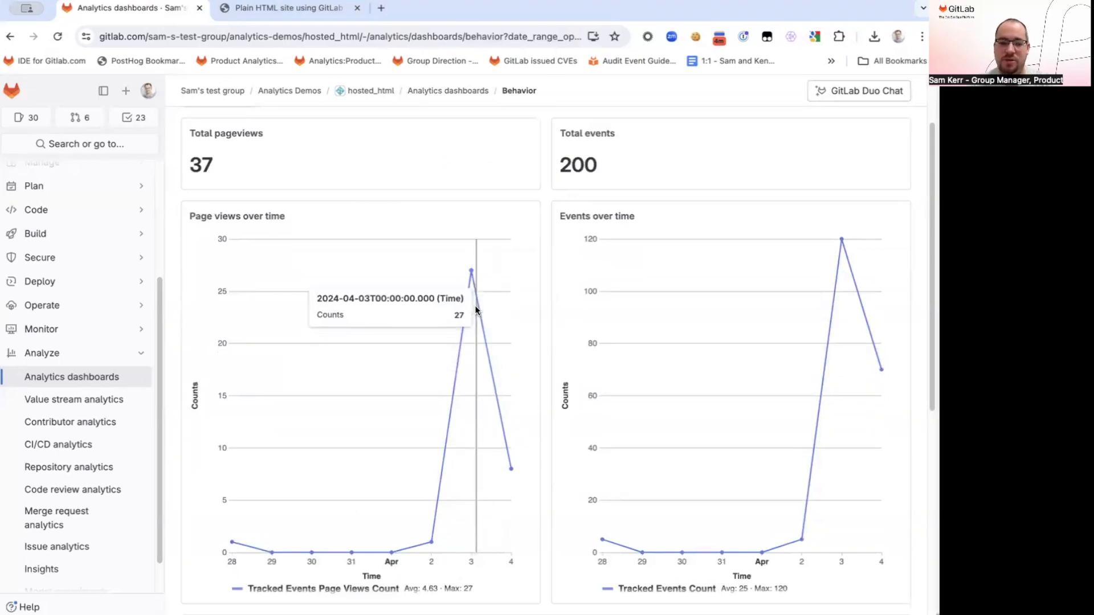
mouse_move(834, 276)
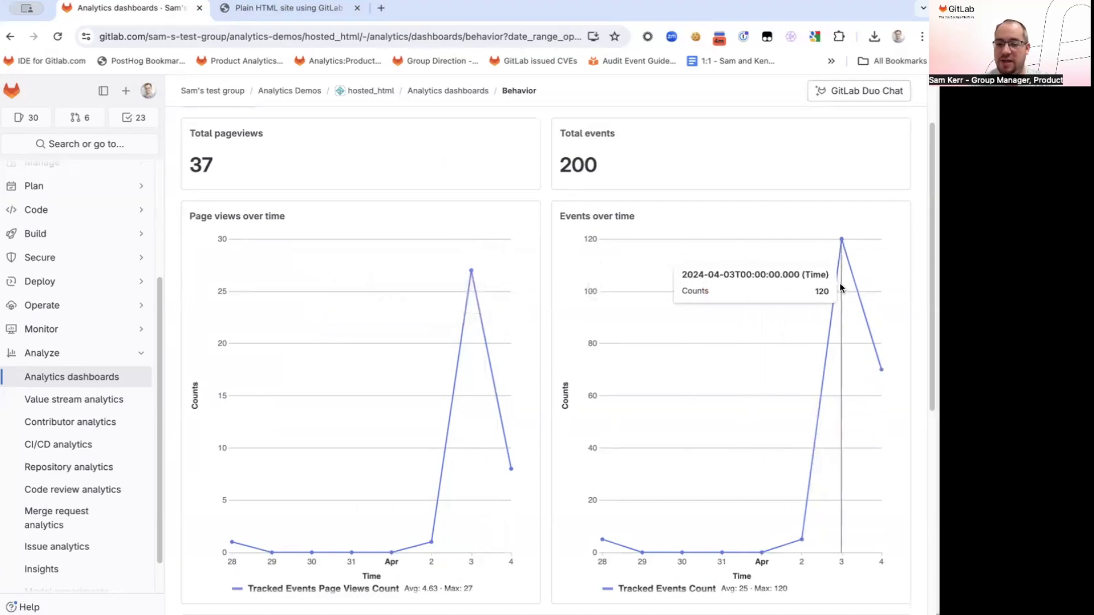
scroll(523, 339, down, 3)
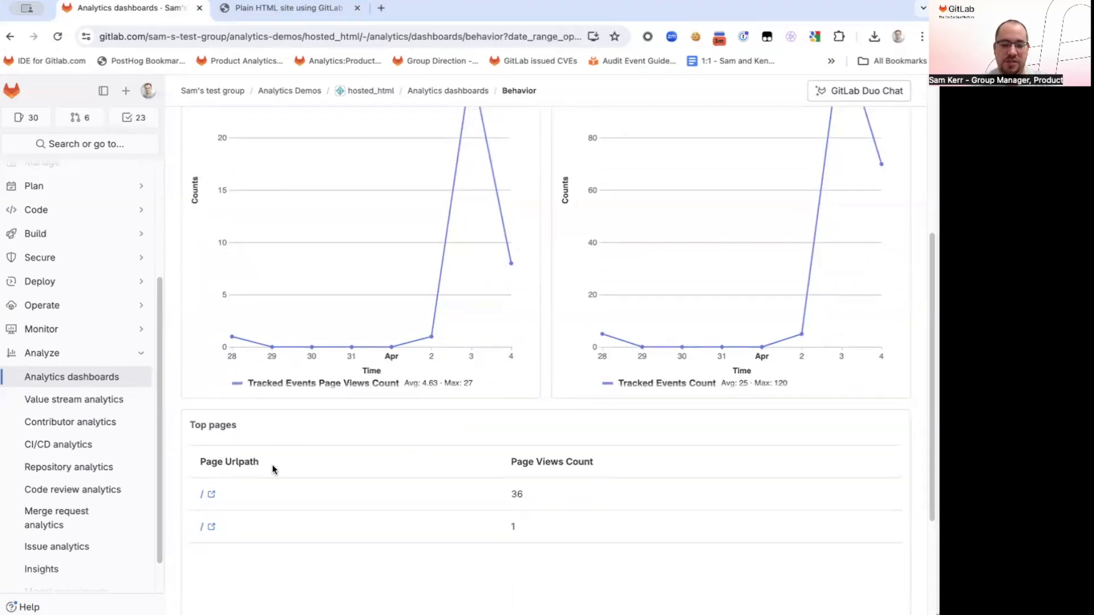
drag(188, 459, 232, 500)
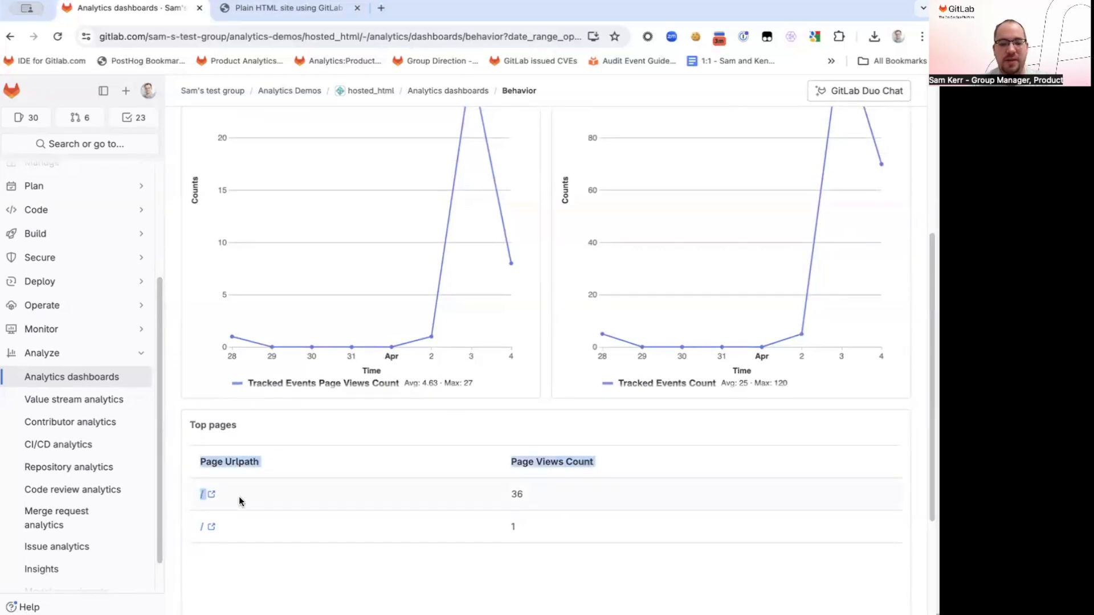
click(546, 392)
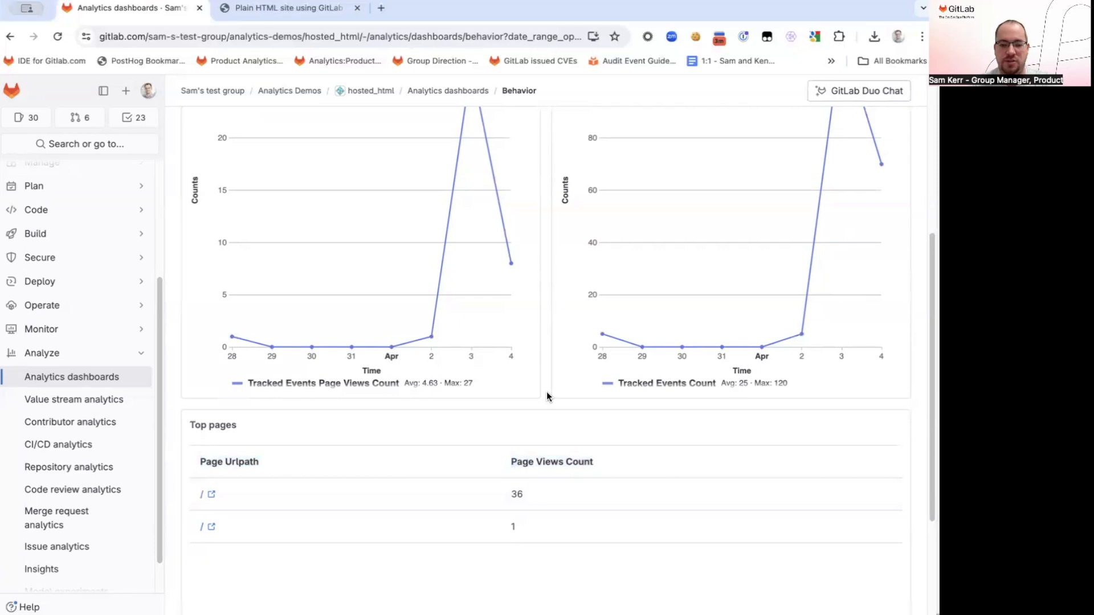
Set the Behavior dashboard's date range to Last 30 days and review the page view and event charts
scroll(546, 391, up, 5)
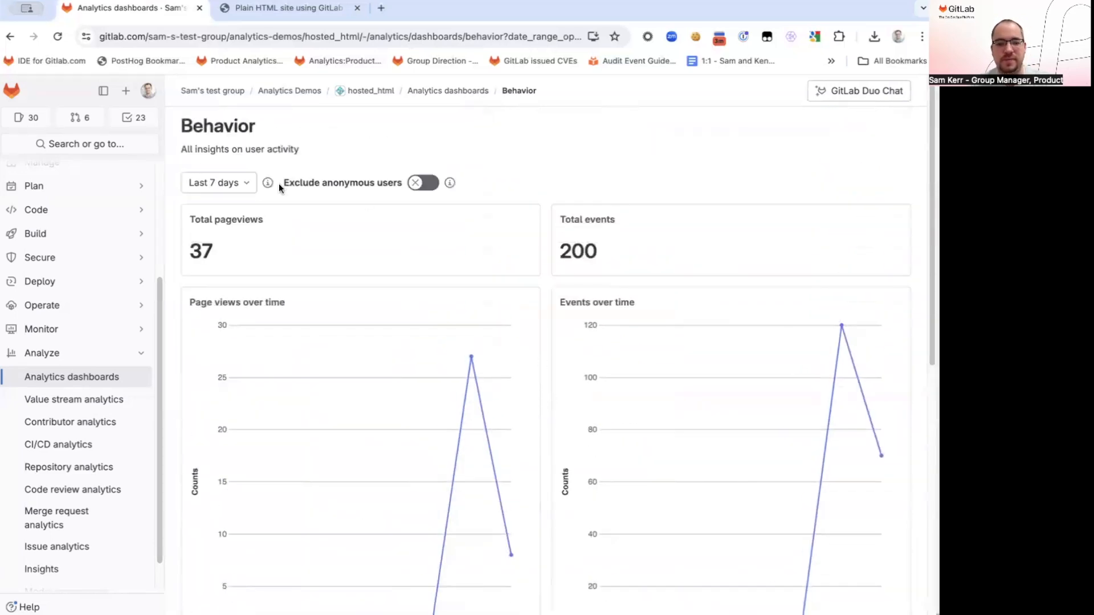
click(218, 182)
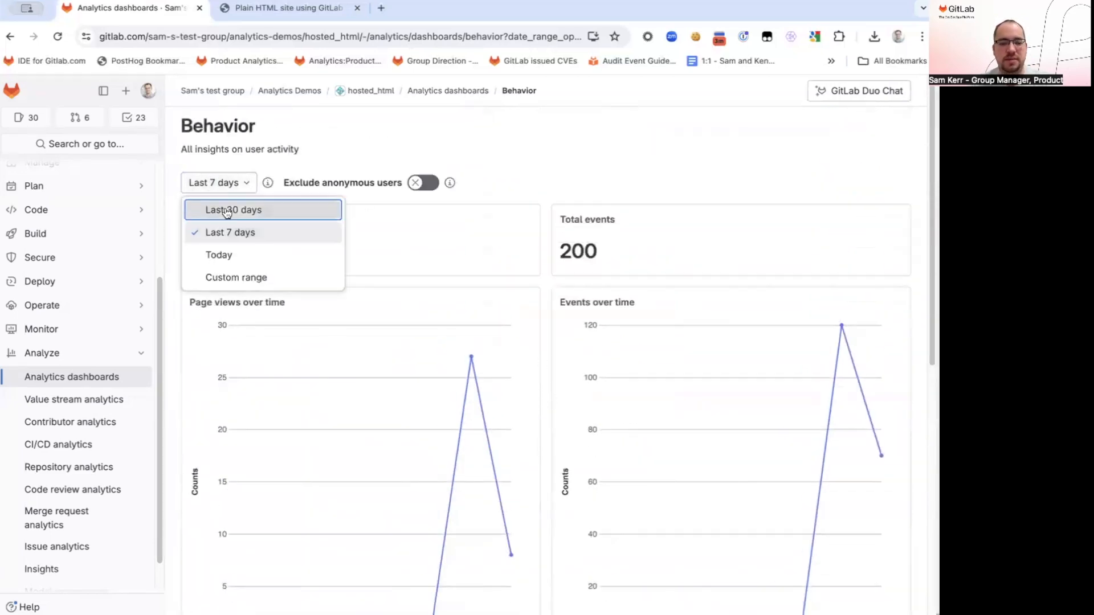
click(219, 209)
click(220, 189)
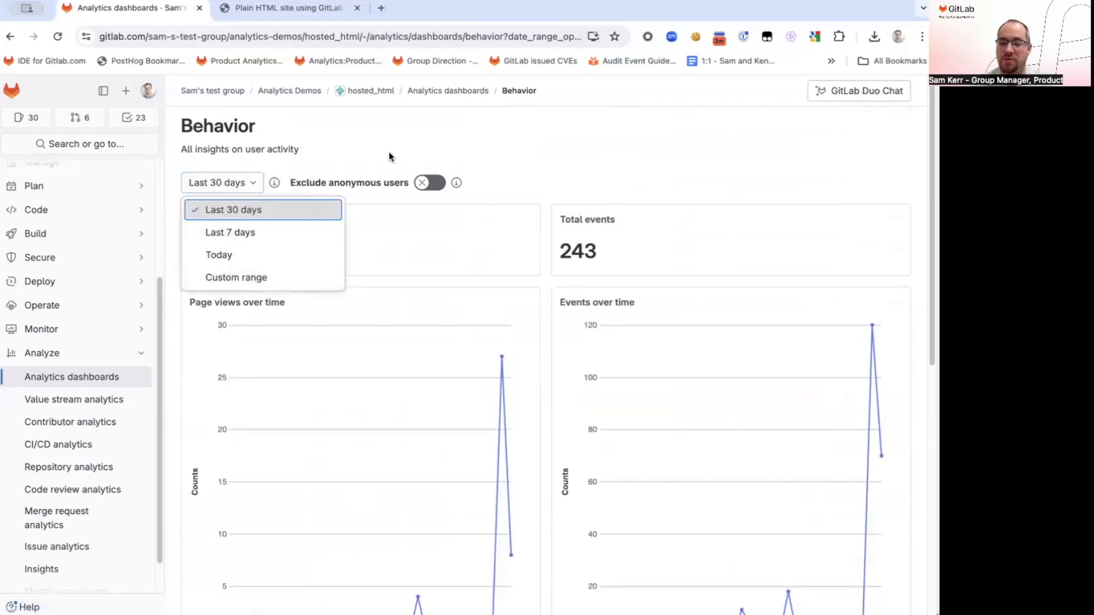
click(408, 141)
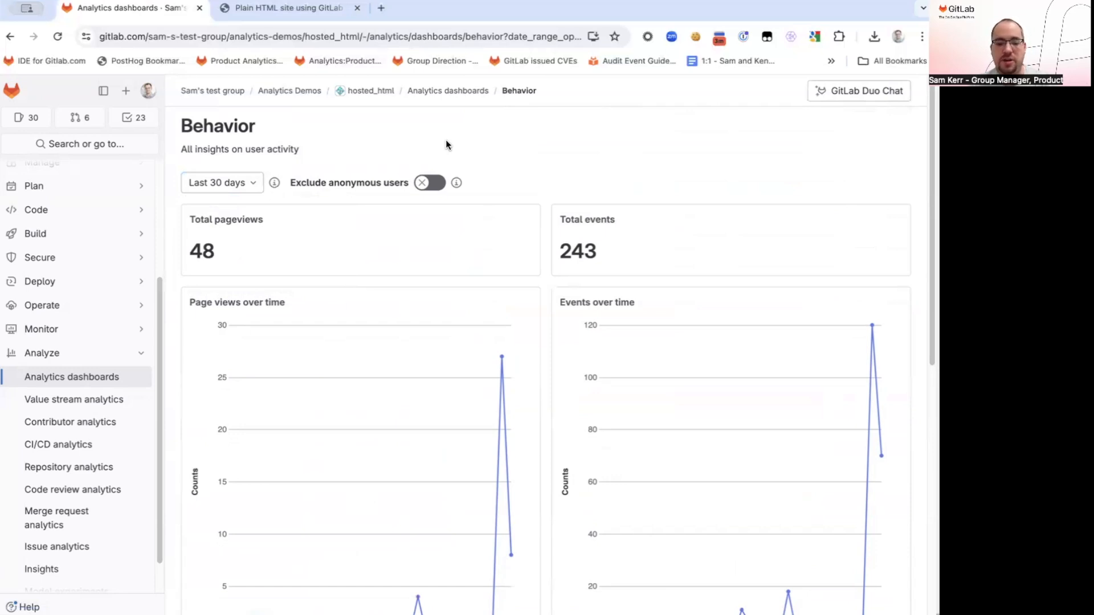
scroll(479, 196, down, 2)
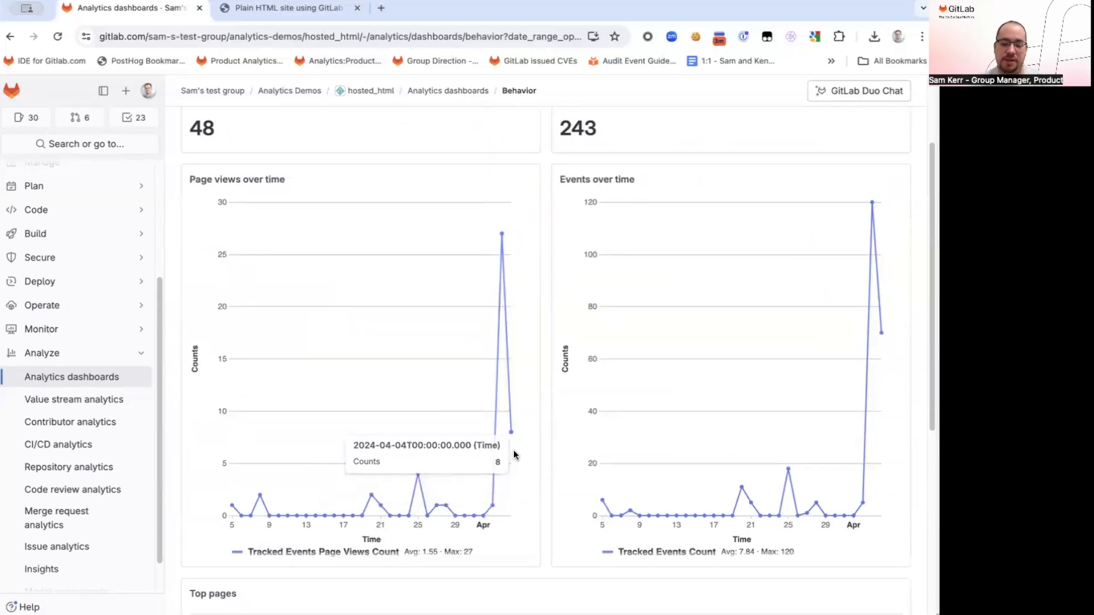
scroll(539, 433, up, 1)
scroll(541, 428, up, 1)
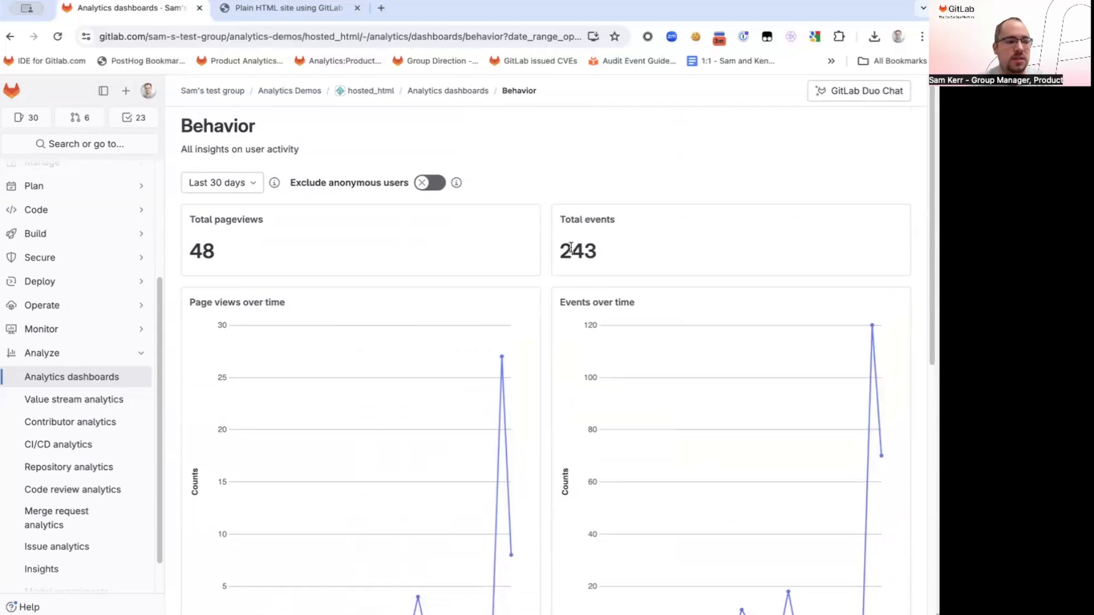
Open the Demo dashboard from the analytics dashboards list and examine its custom event counts and total events
click(459, 90)
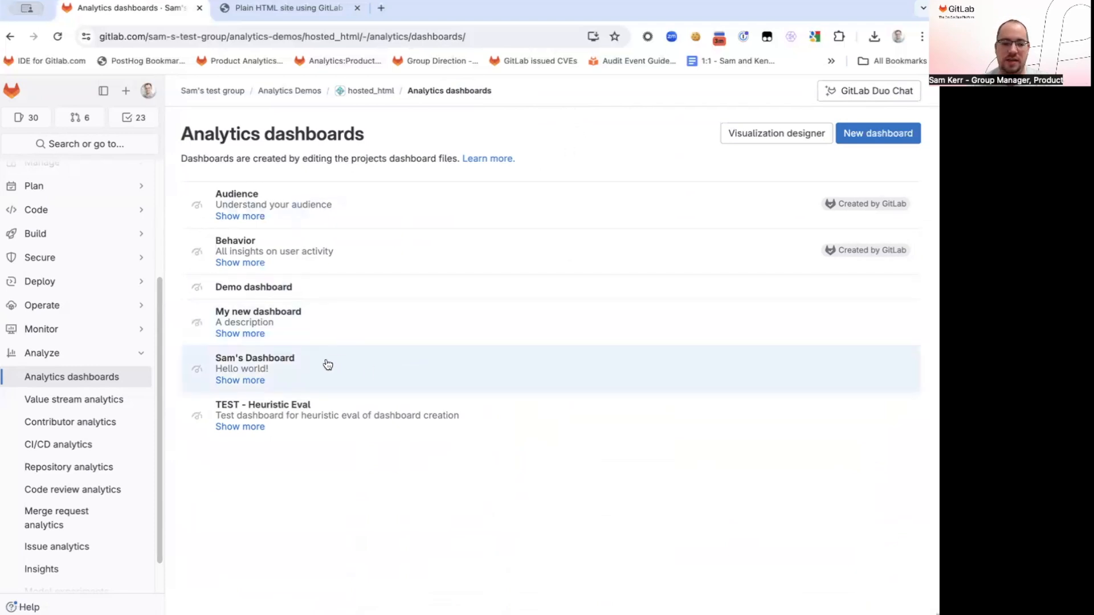
click(311, 296)
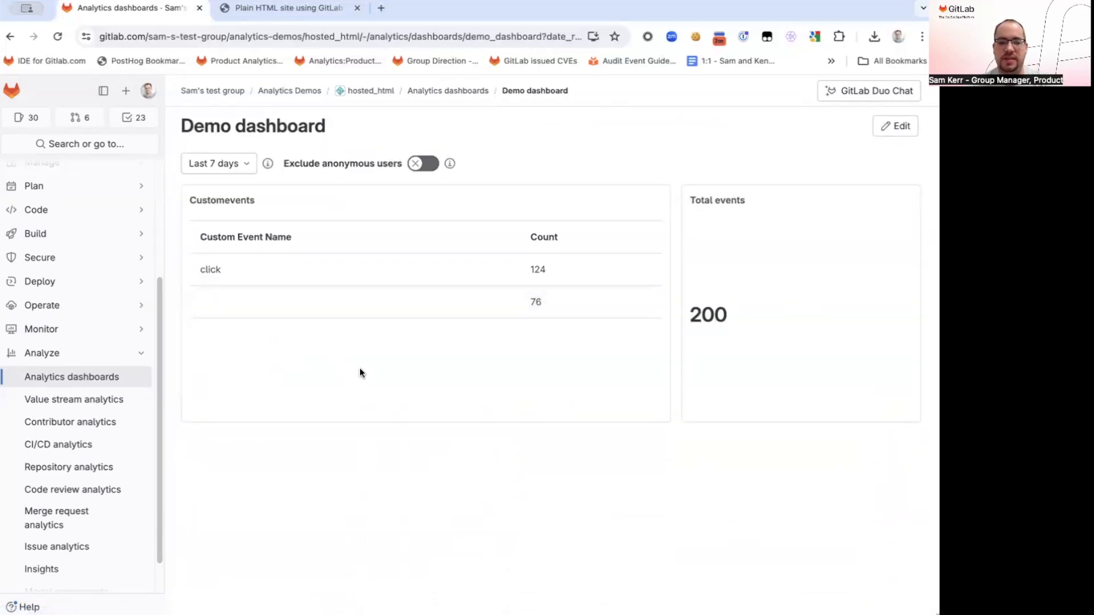
drag(197, 200, 247, 201)
double_click(207, 271)
double_click(537, 270)
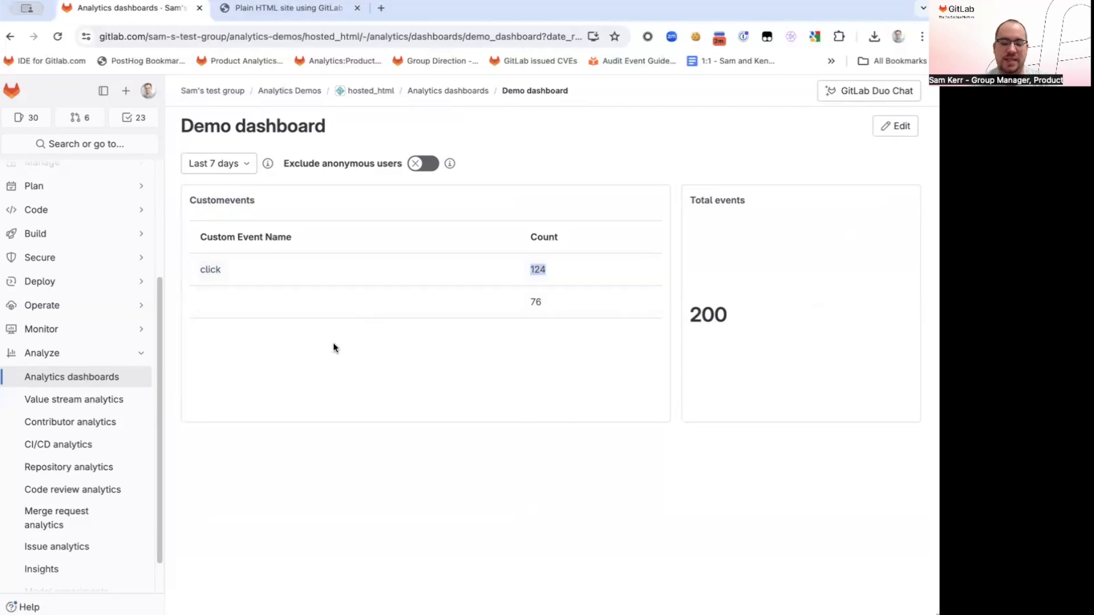
click(206, 296)
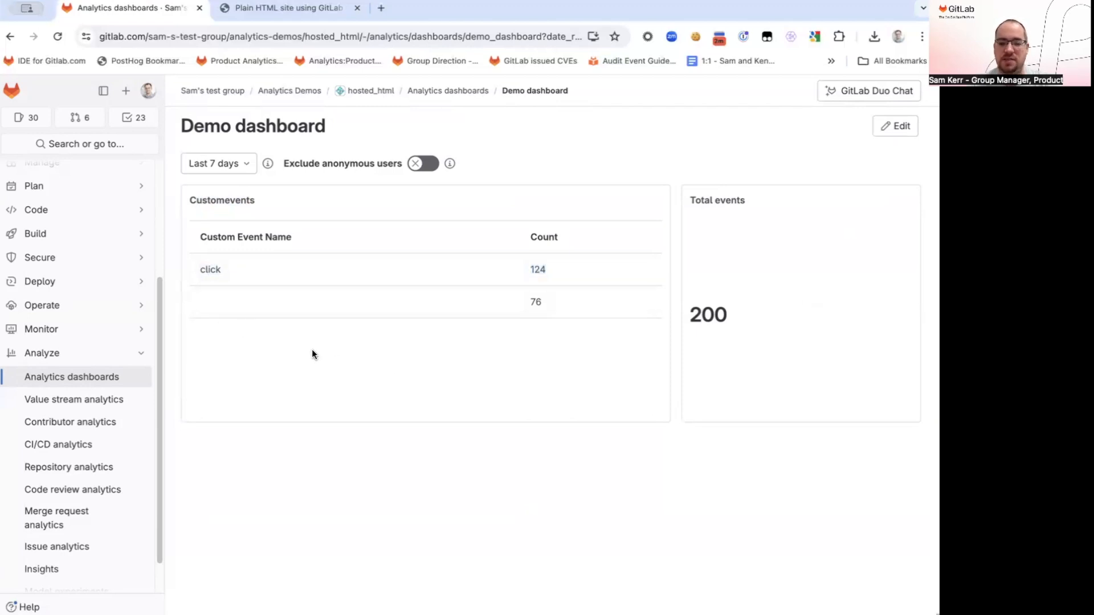
double_click(537, 300)
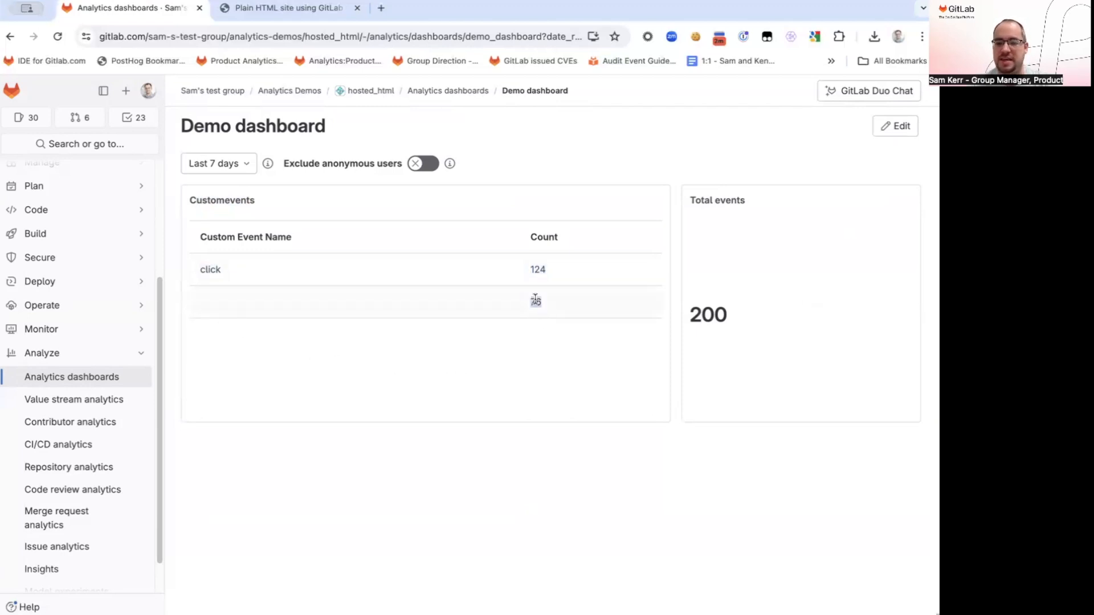
double_click(713, 314)
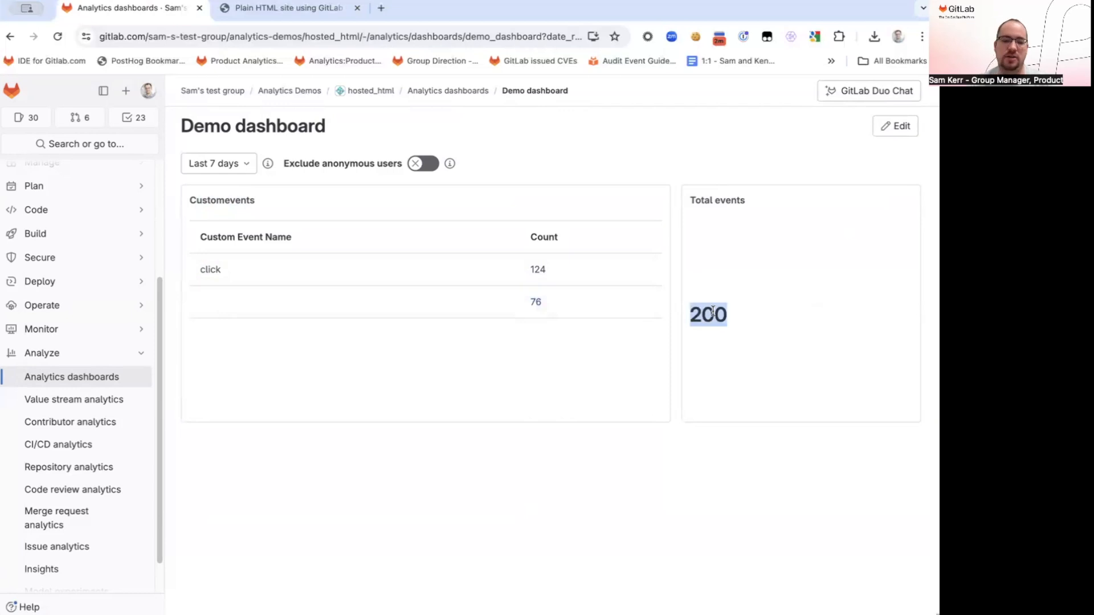
click(679, 167)
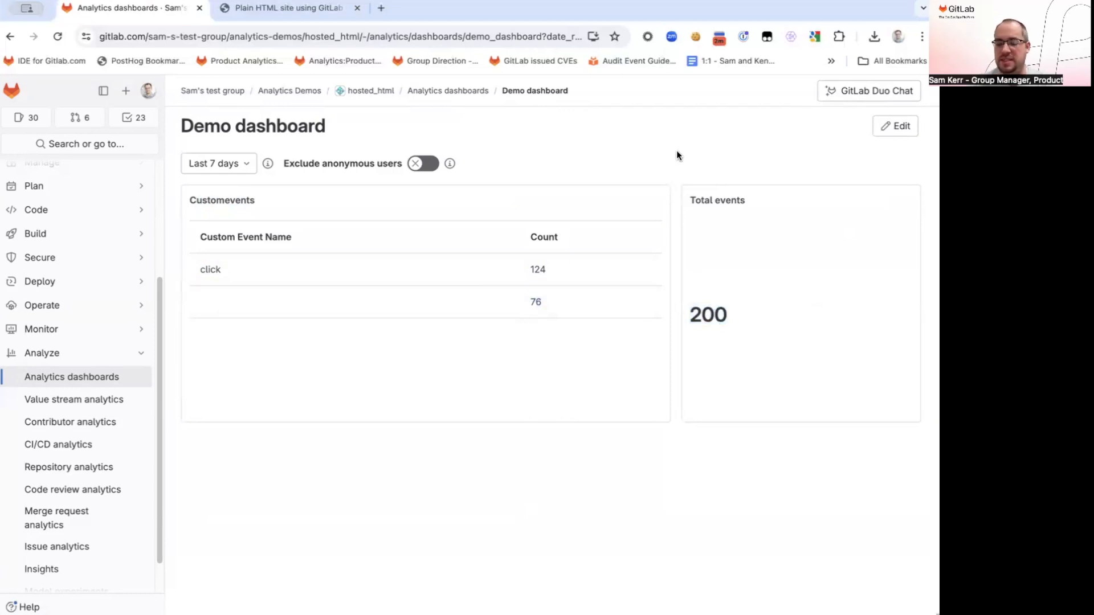
Edit the Demo dashboard and add the Total pageviews and Total sessions visualizations
click(899, 130)
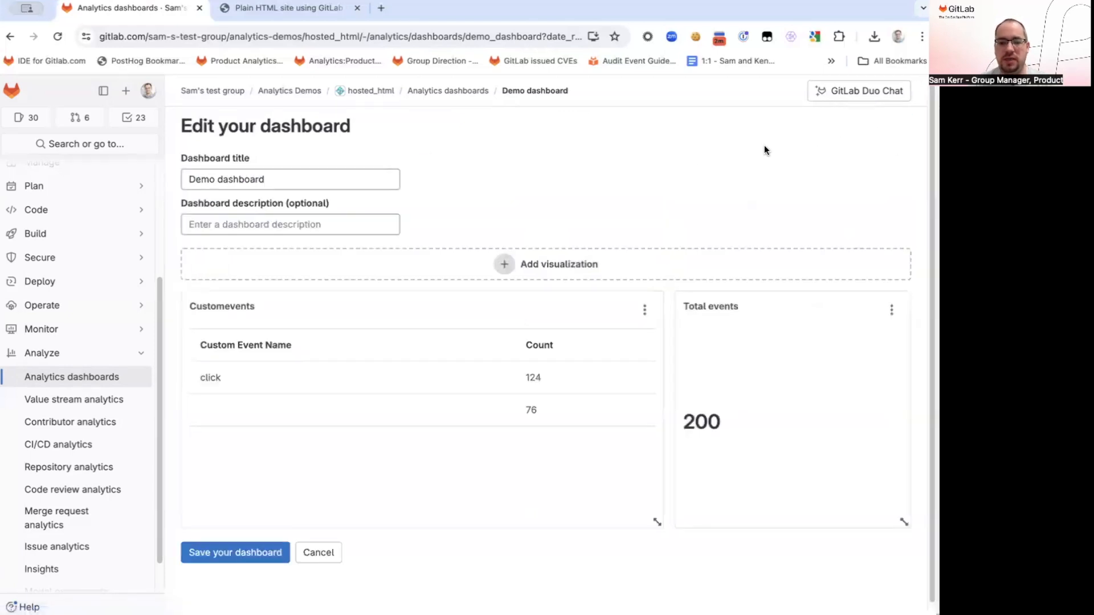
scroll(737, 166, down, 1)
click(627, 244)
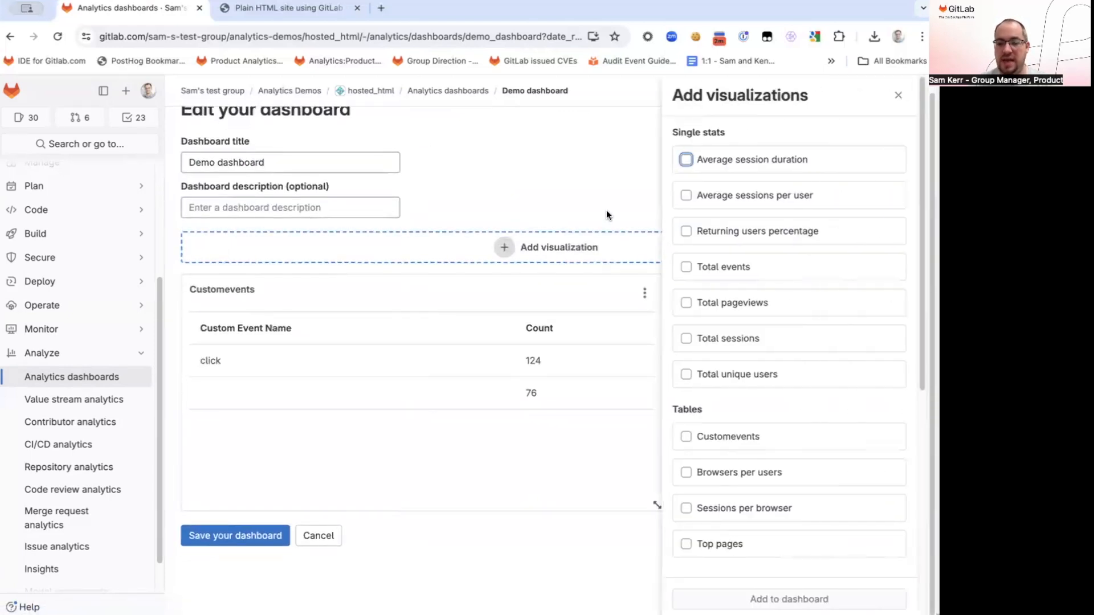
click(747, 306)
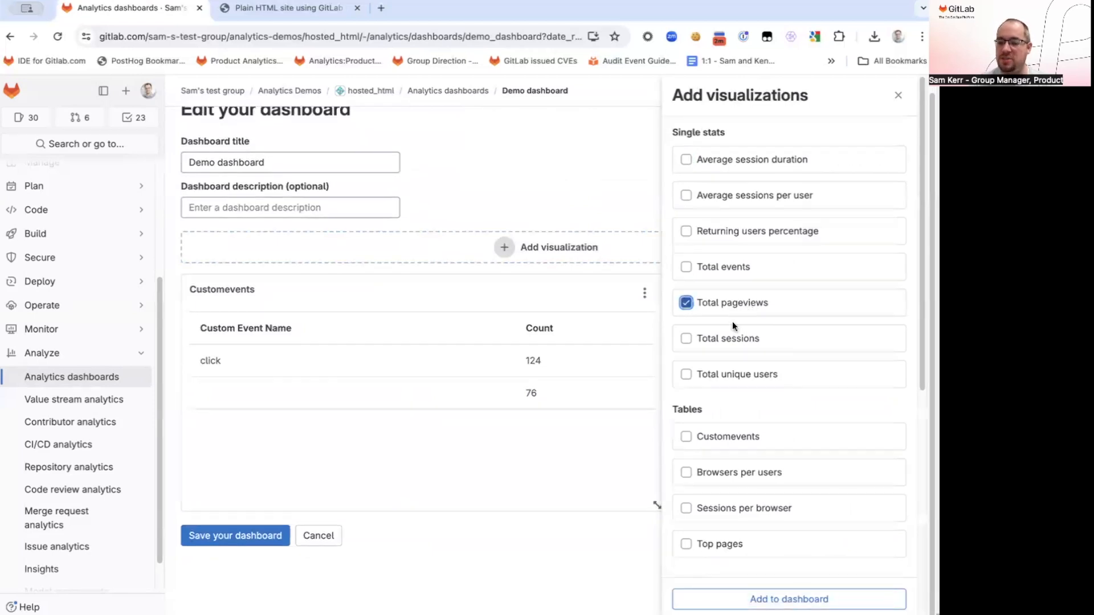
click(729, 340)
click(739, 599)
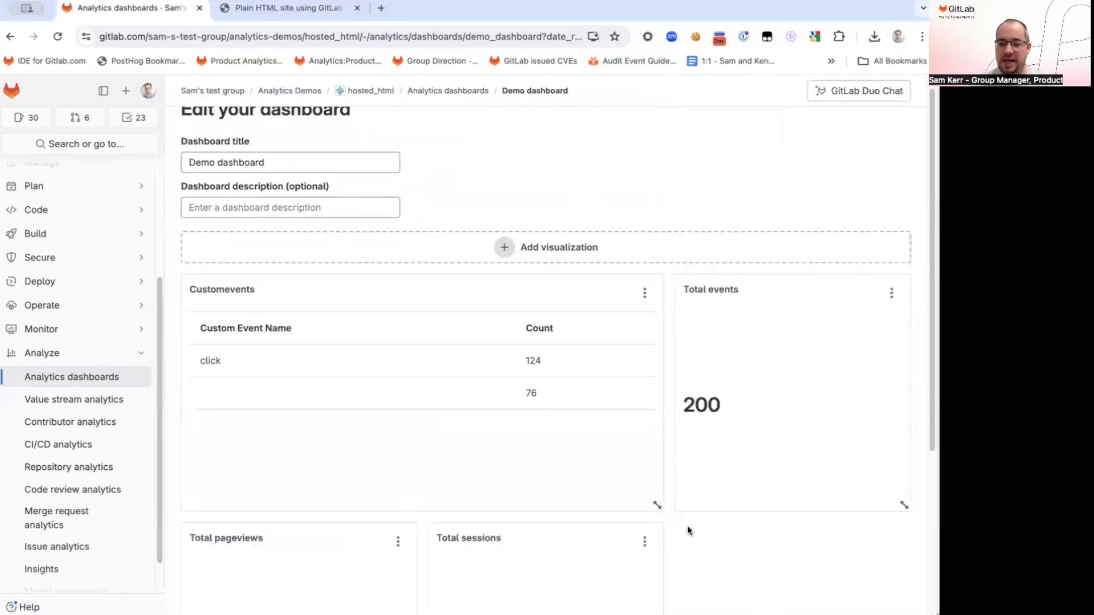
Arrange a widened Total sessions panel below Customevents and Total pageviews below Total events, and save the dashboard
drag(656, 501, 900, 500)
drag(547, 284, 345, 283)
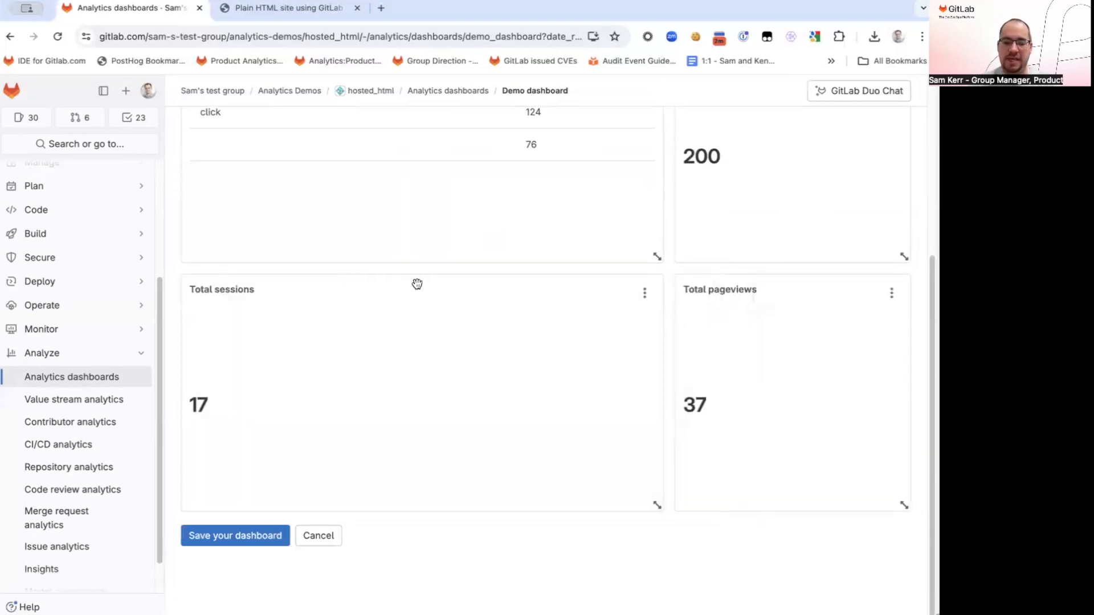
click(258, 538)
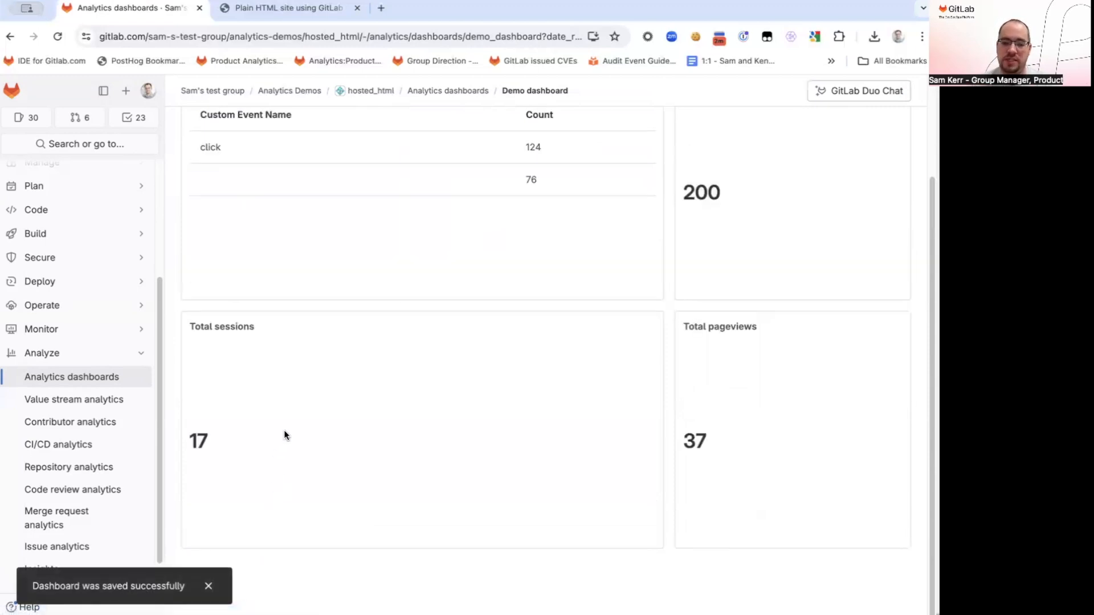
scroll(361, 360, up, 3)
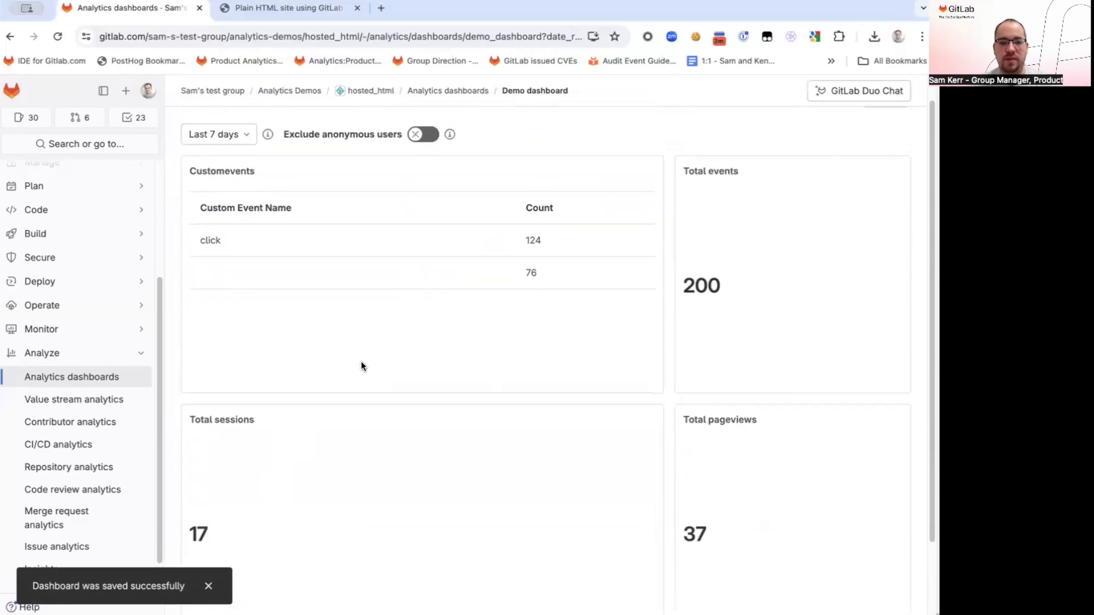
Open demo_dashboard.yaml from the hosted_html repository's .gitlab/analytics/dashboards/demo_dashboard folder
click(383, 89)
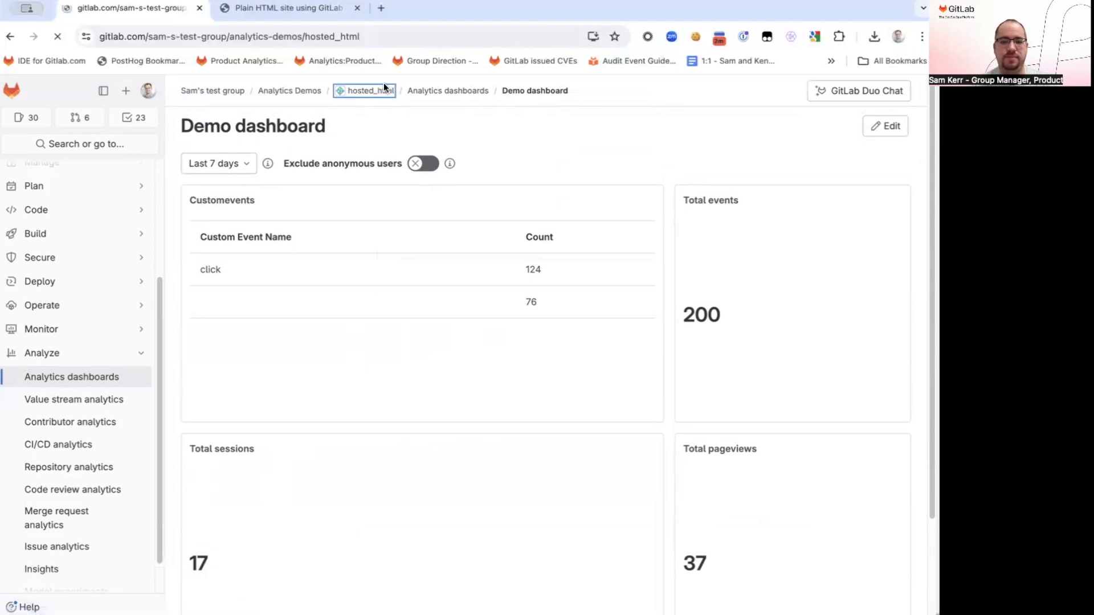
click(264, 292)
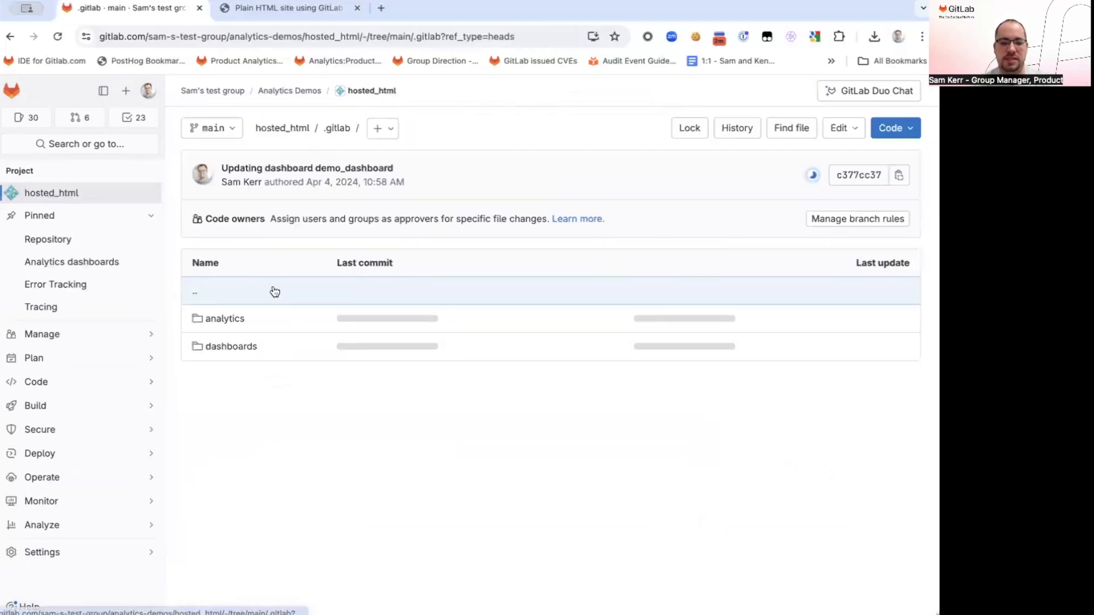
click(254, 348)
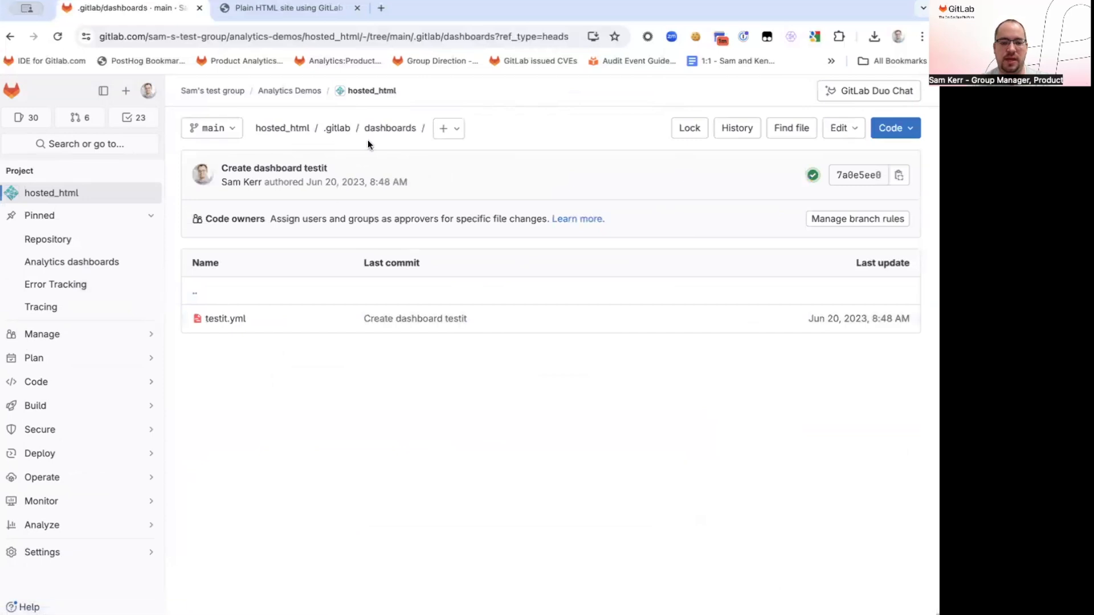
click(338, 128)
click(268, 319)
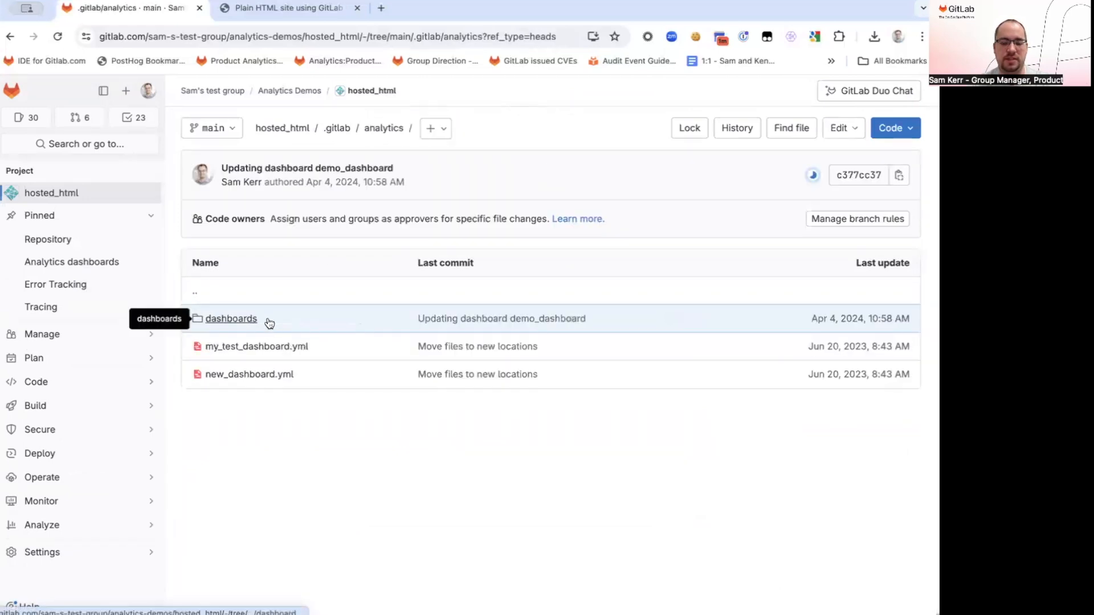
click(266, 319)
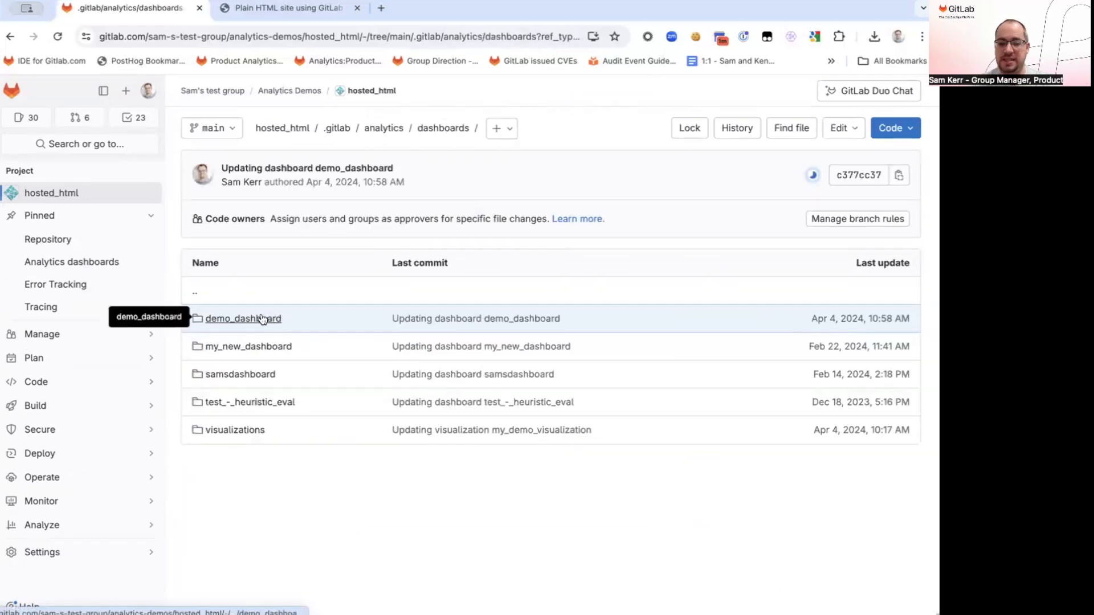
click(262, 319)
click(333, 315)
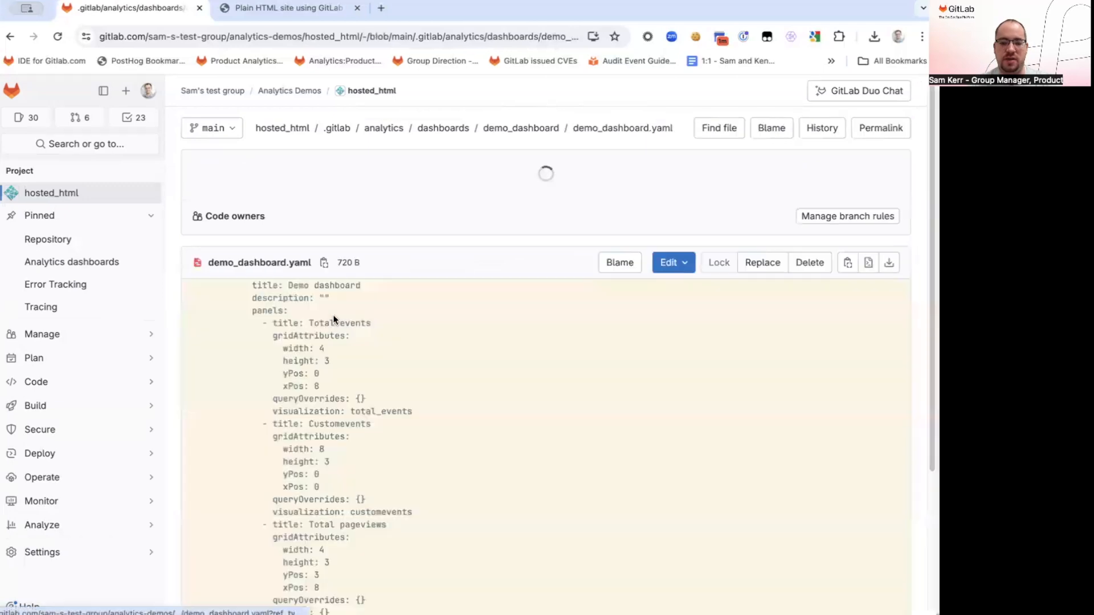
Examine the titles, grid attributes and visualization names of the panels defined in demo_dashboard.yaml
scroll(423, 374, down, 2)
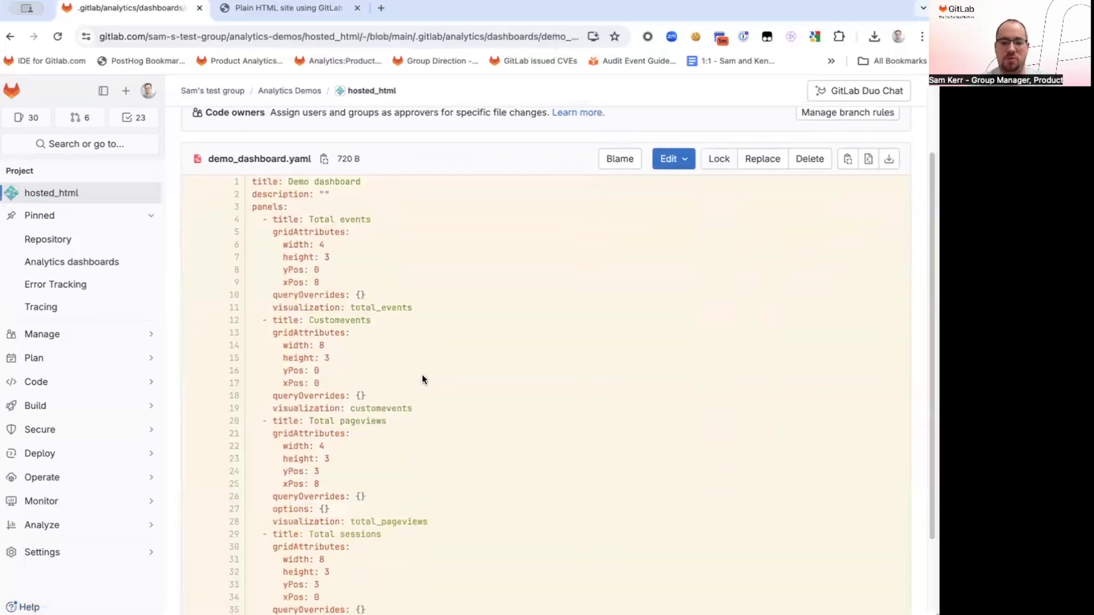
scroll(421, 374, down, 2)
scroll(425, 373, up, 4)
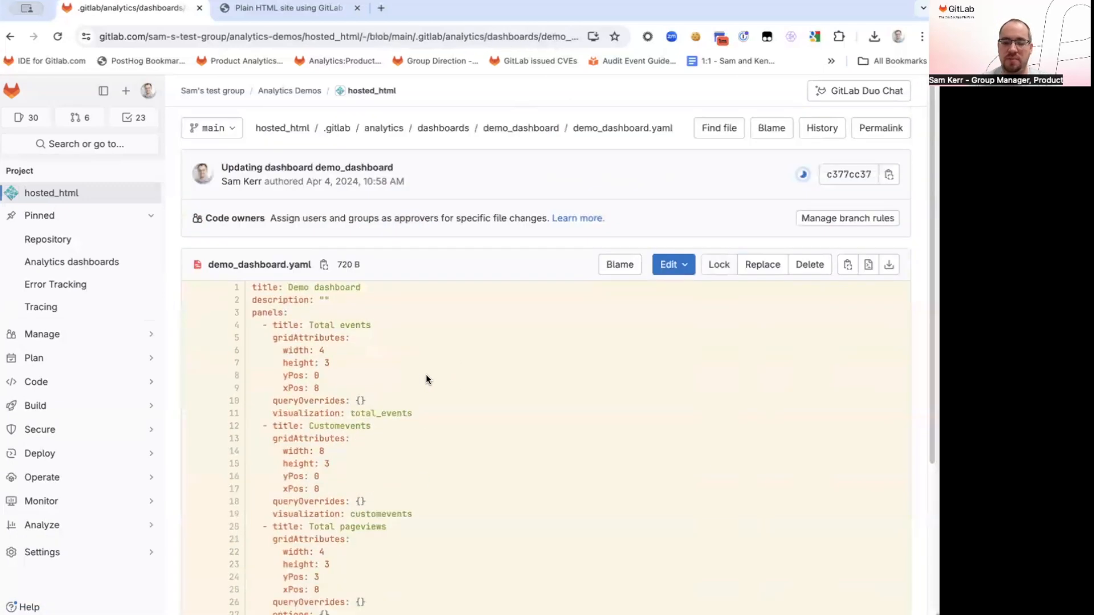
scroll(423, 381, down, 2)
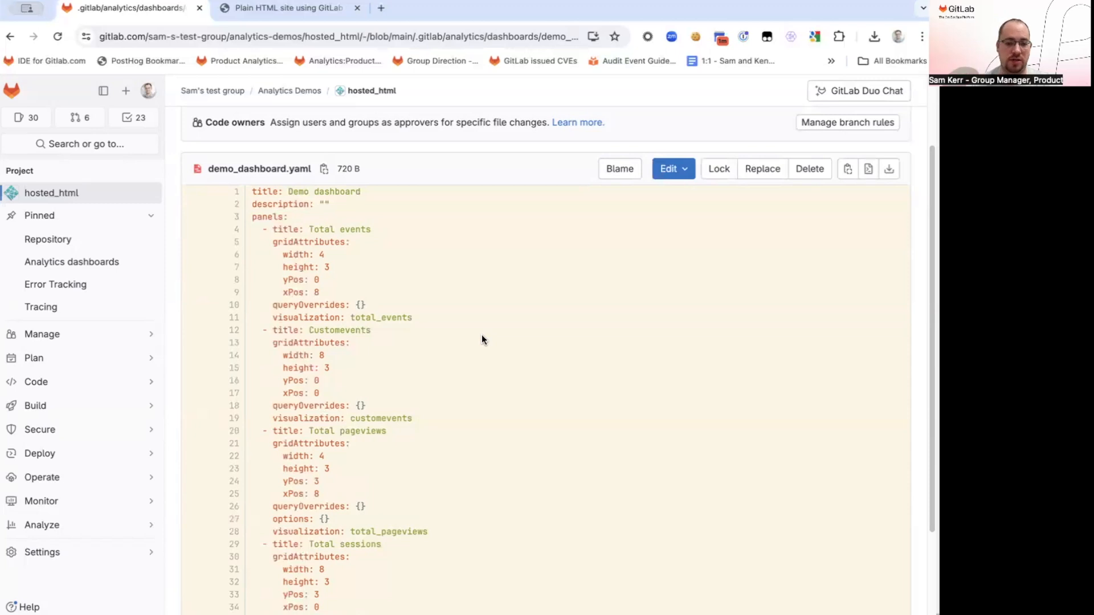
scroll(481, 334, up, 2)
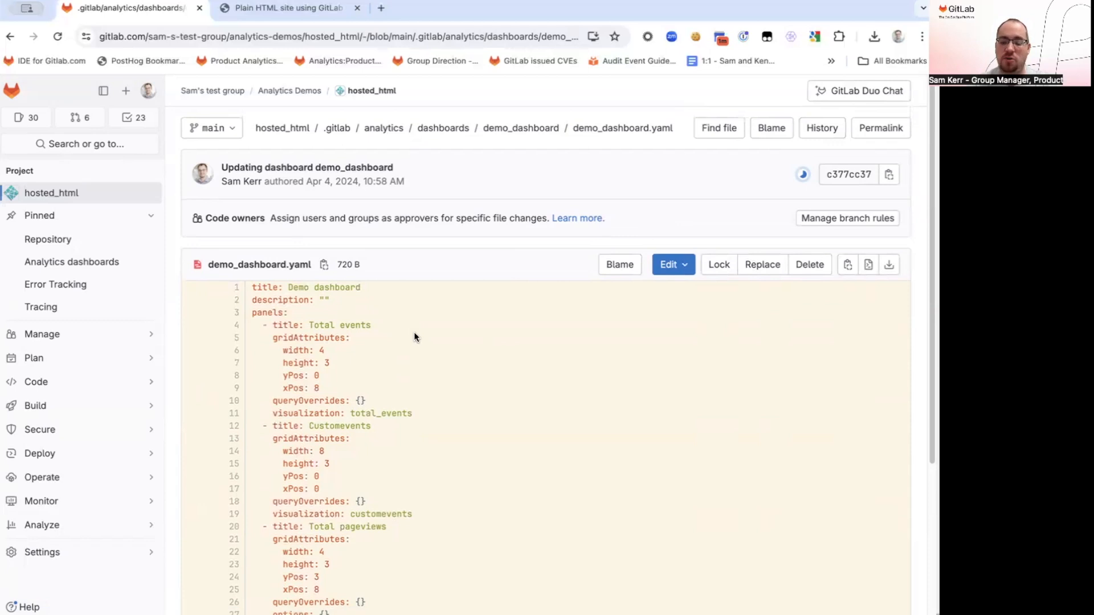
Open the visualization designer from the project's analytics dashboards and review its options and available metrics
click(121, 267)
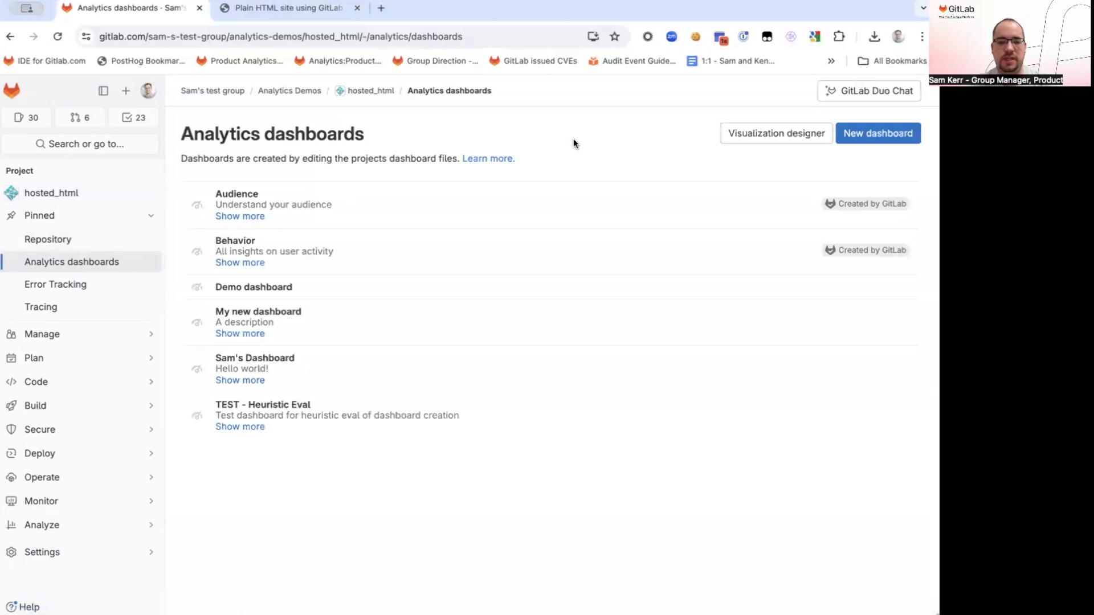
click(742, 134)
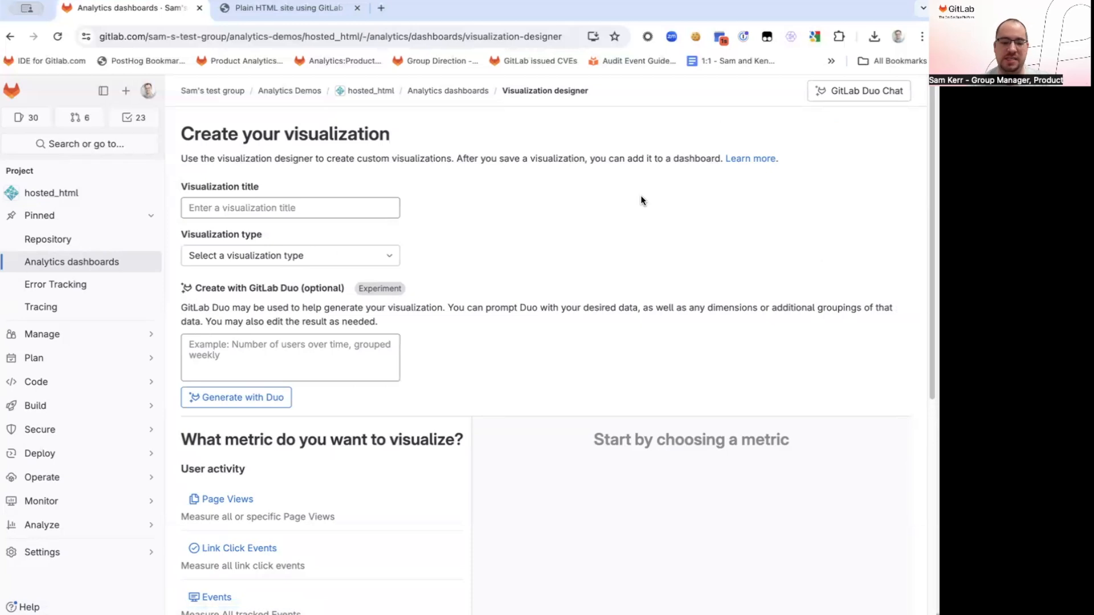
scroll(598, 223, down, 4)
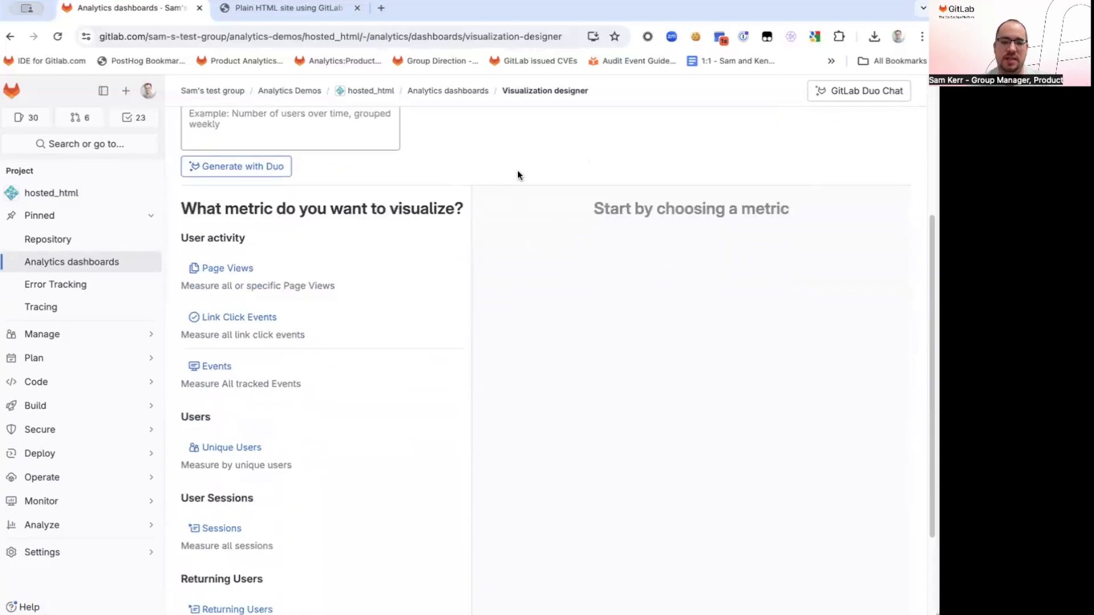
scroll(513, 164, up, 4)
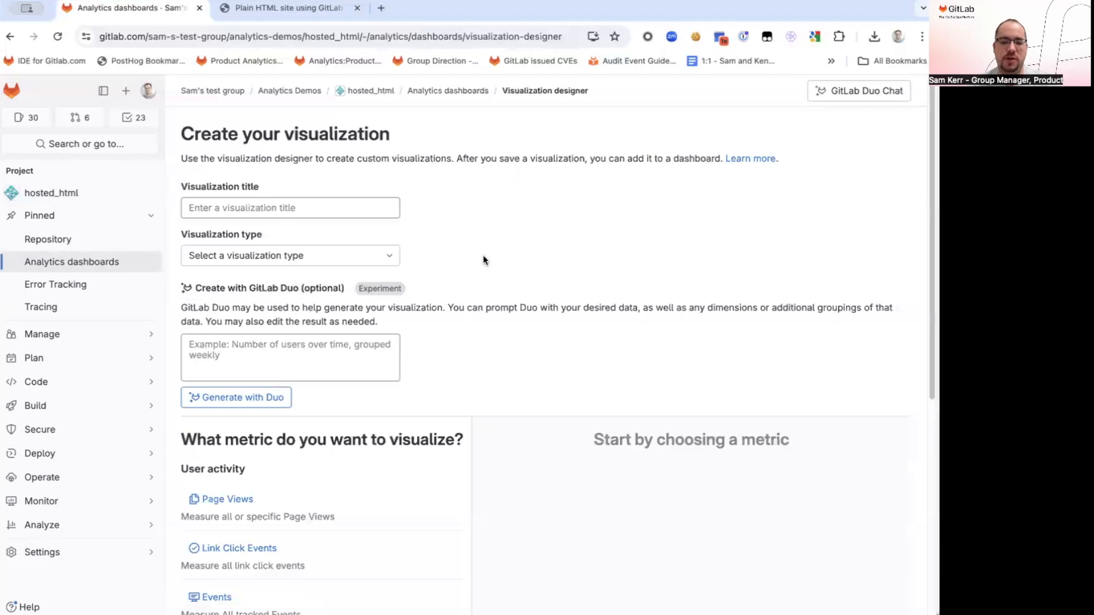
Title the visualization "My new visualization" and set its type to Column chart
click(355, 207)
text(My new visualization)
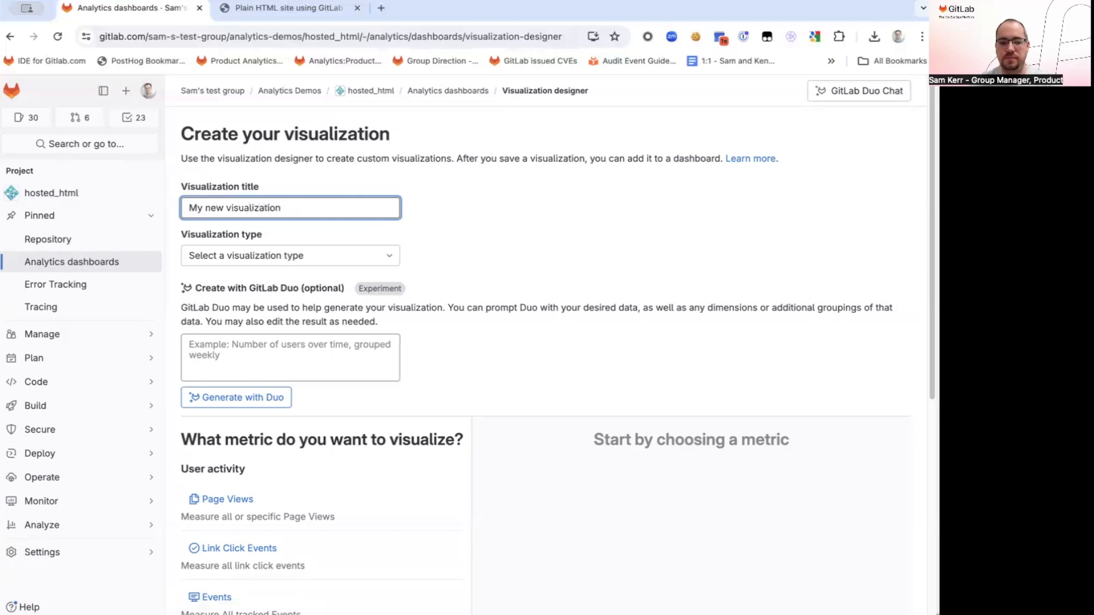
click(381, 253)
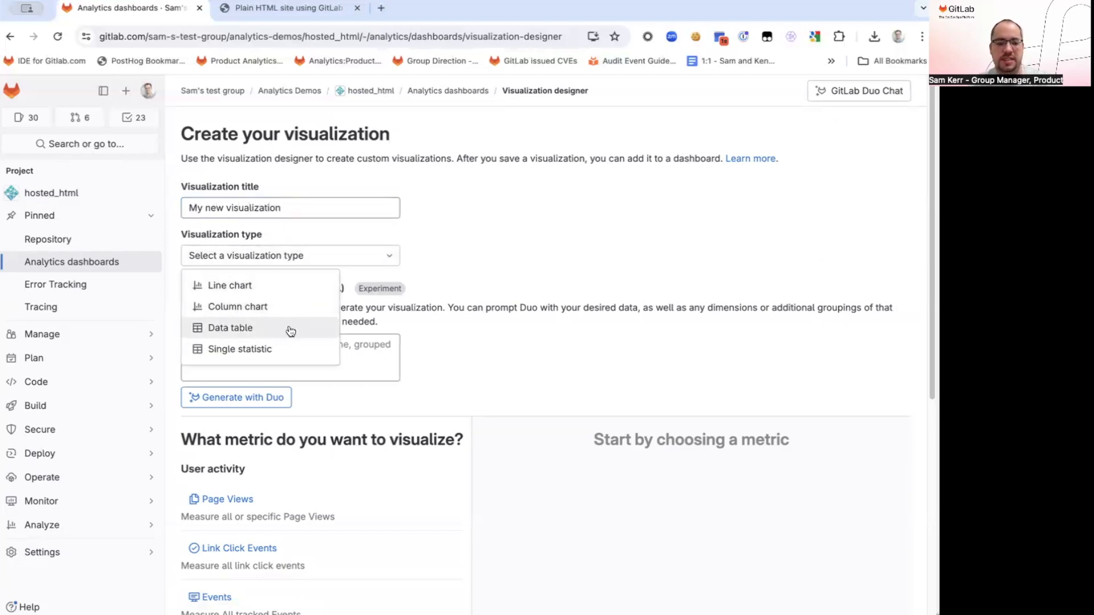
click(293, 309)
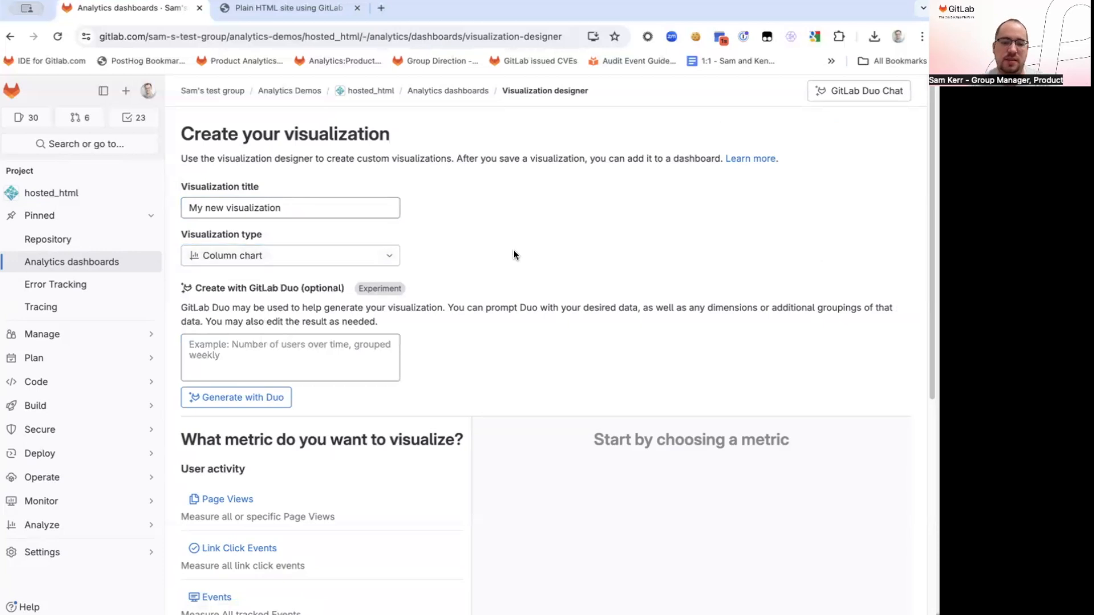
Choose all events as the visualization's metric and inspect the resulting column in the preview
scroll(513, 250, down, 4)
scroll(495, 265, down, 2)
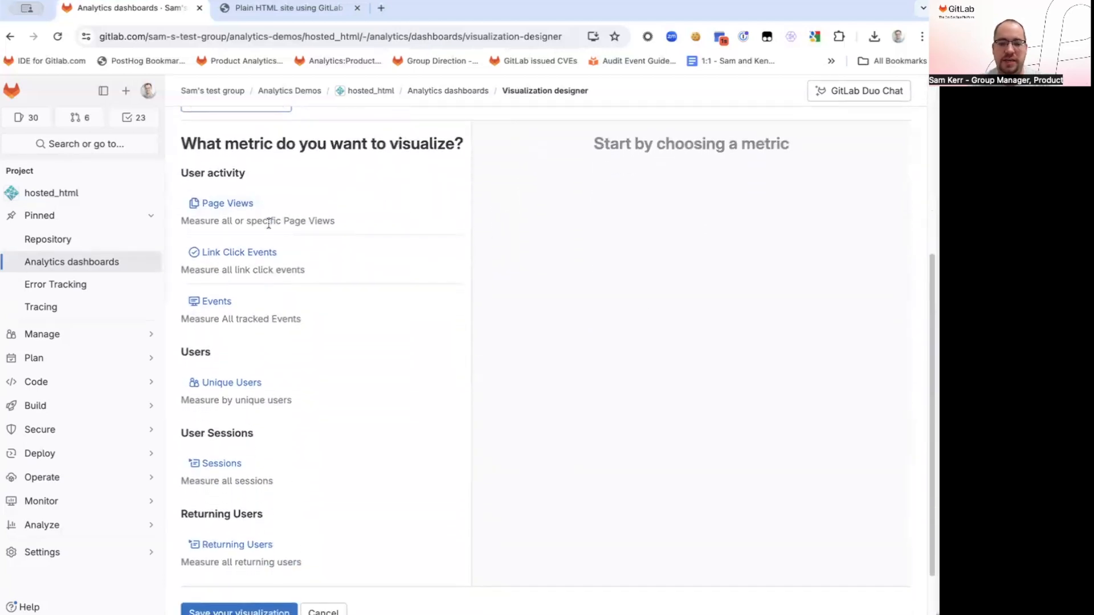
click(216, 306)
click(247, 439)
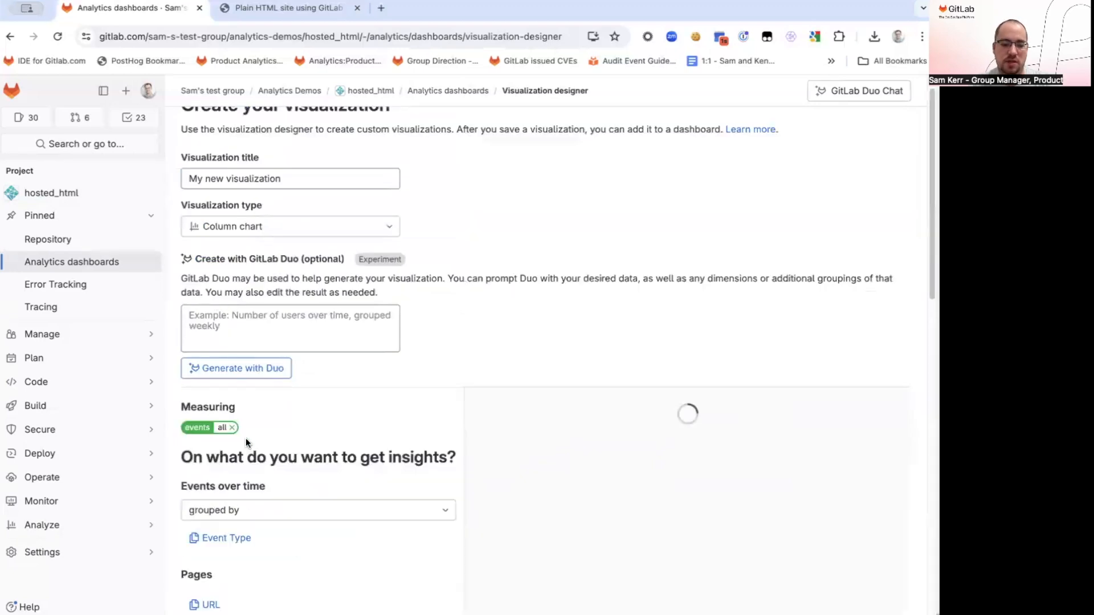
scroll(395, 379, down, 4)
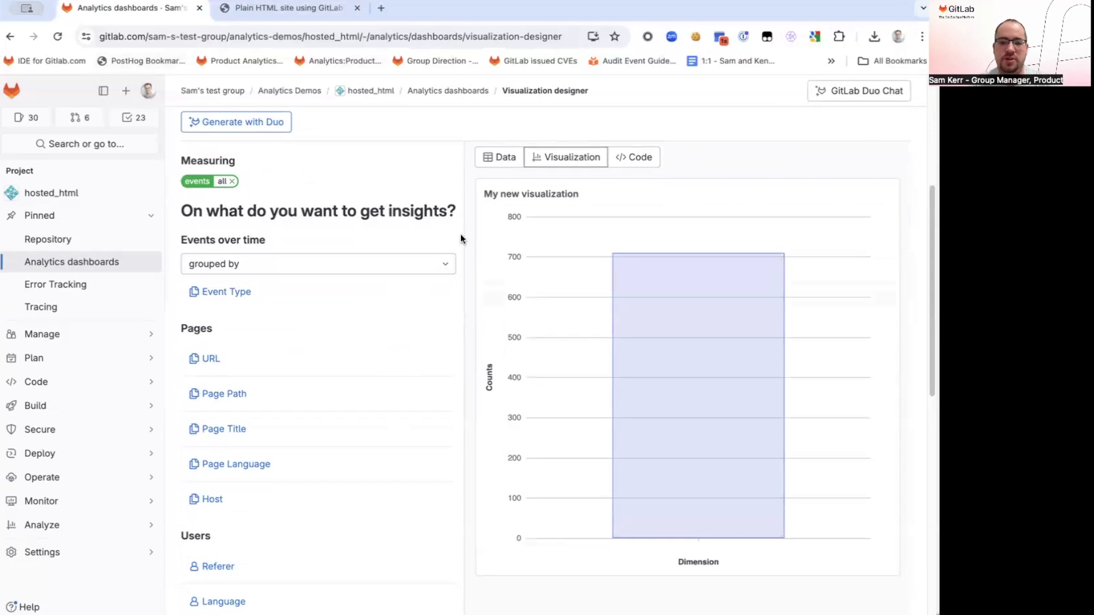
mouse_move(681, 327)
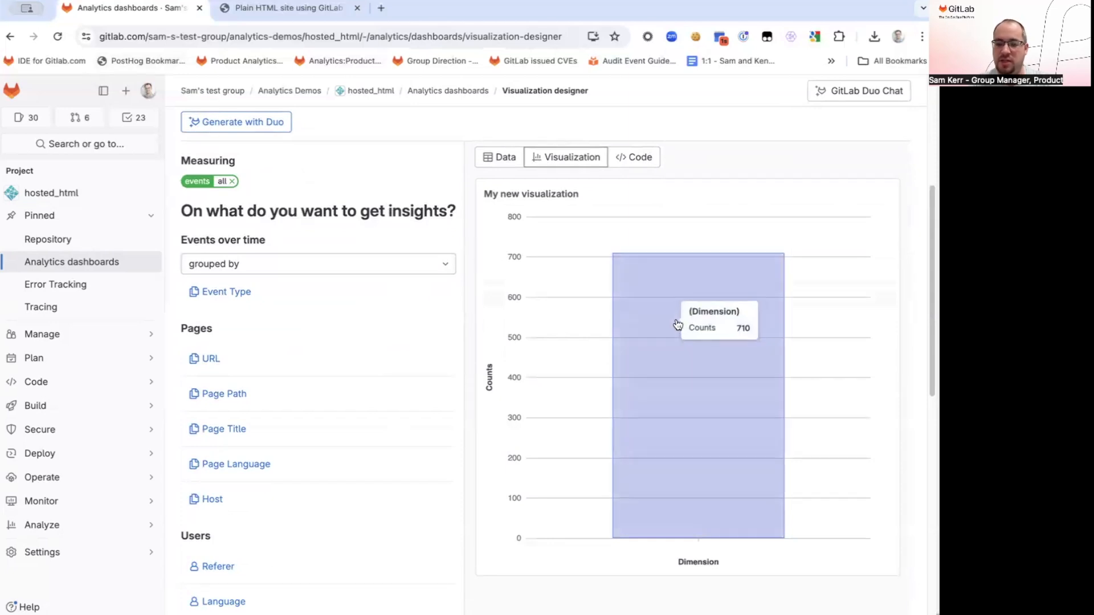
Try grouping the events over time by day, and remove that dimension
click(409, 264)
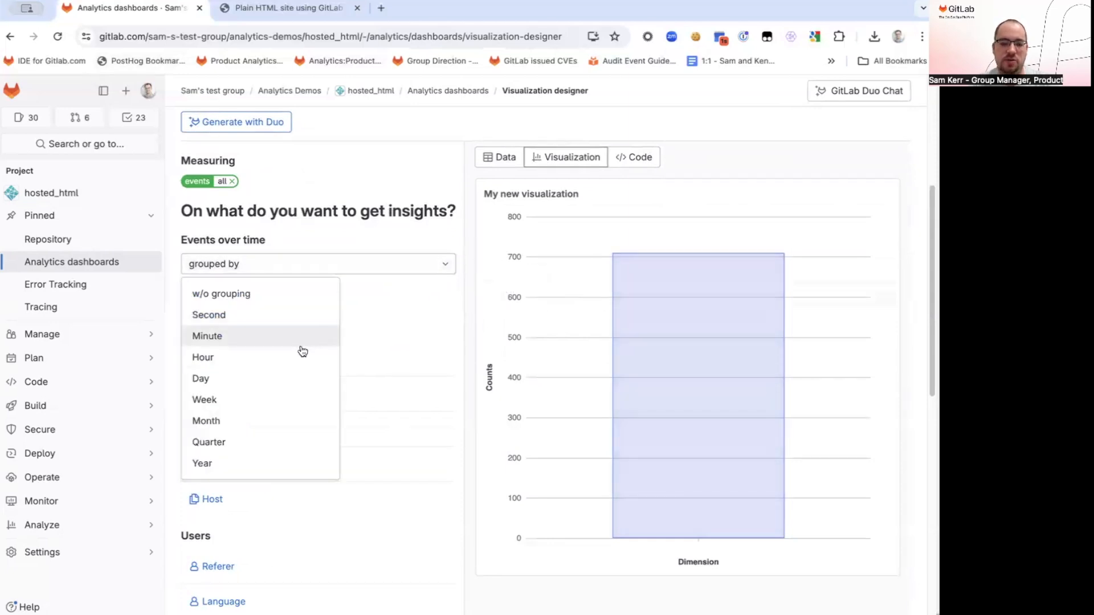
click(292, 387)
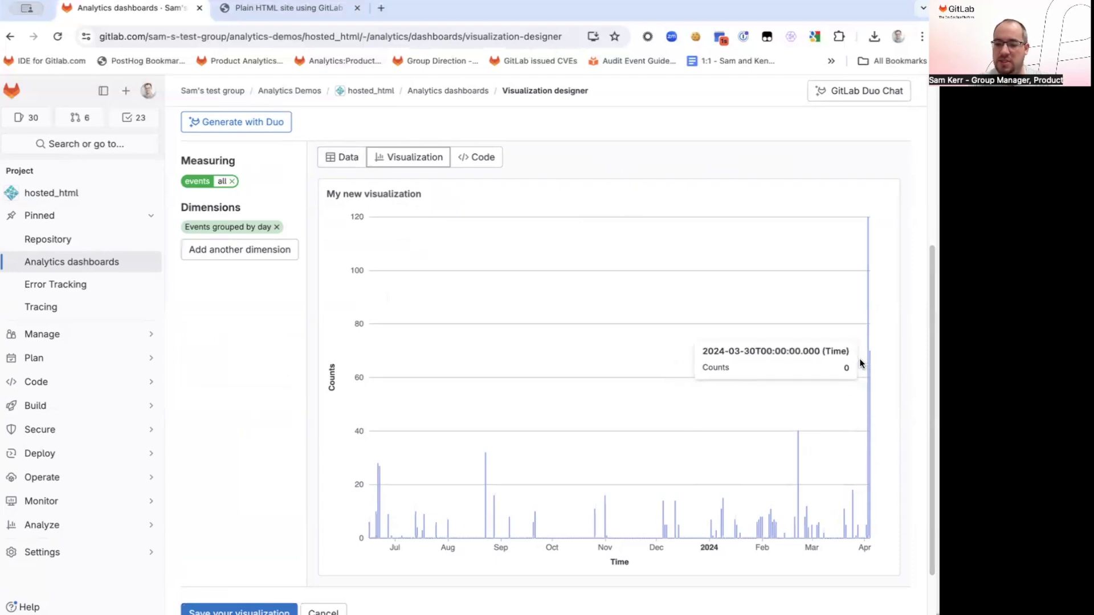
click(276, 226)
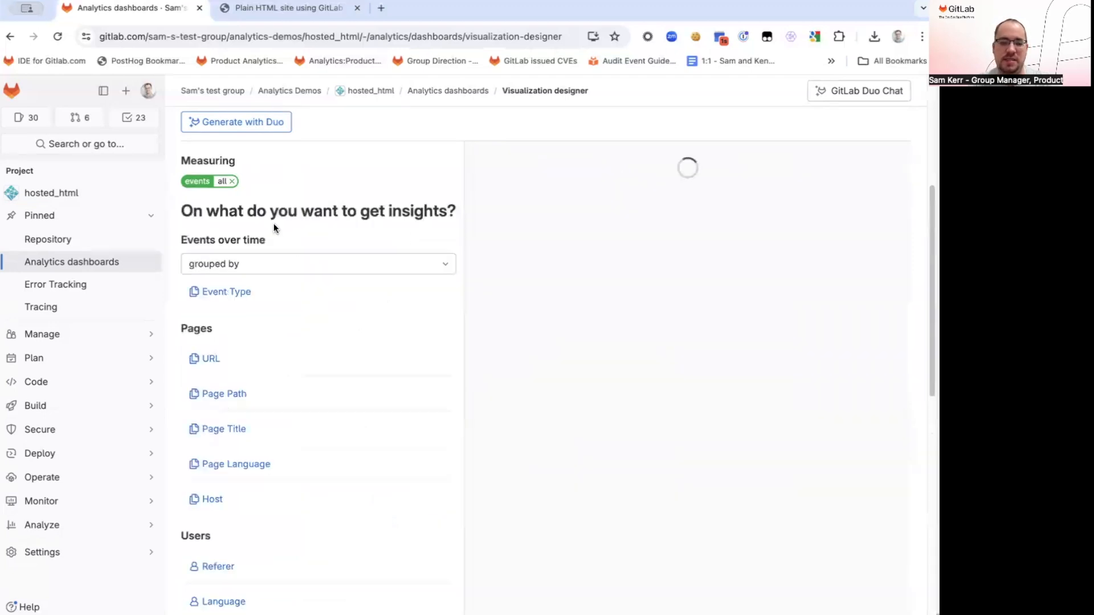
Group the events over time by week and review the column chart preview
click(312, 269)
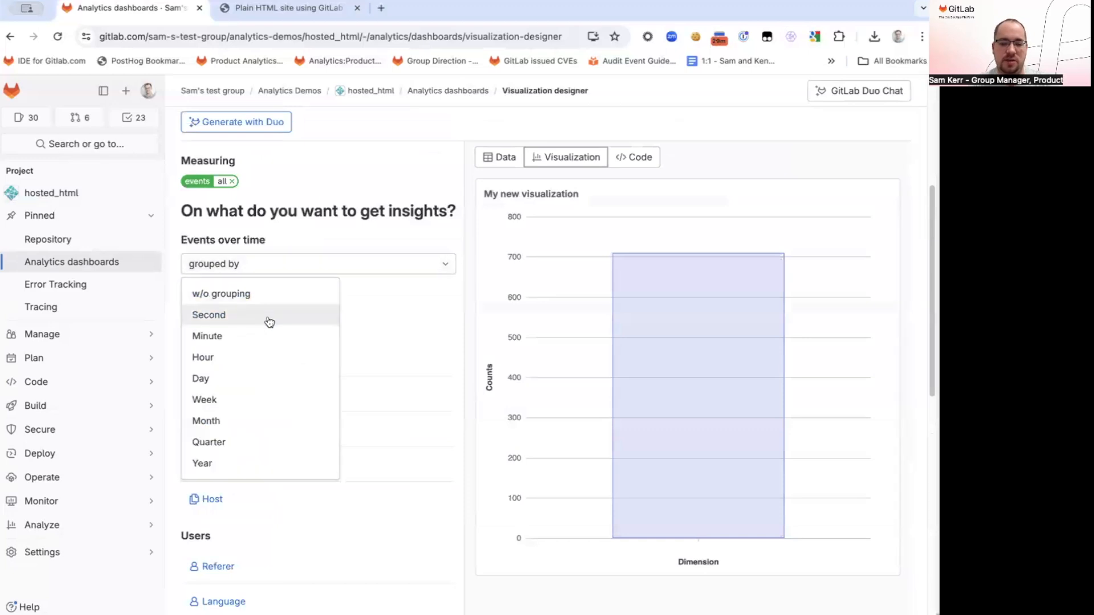
click(268, 399)
scroll(267, 396, down, 5)
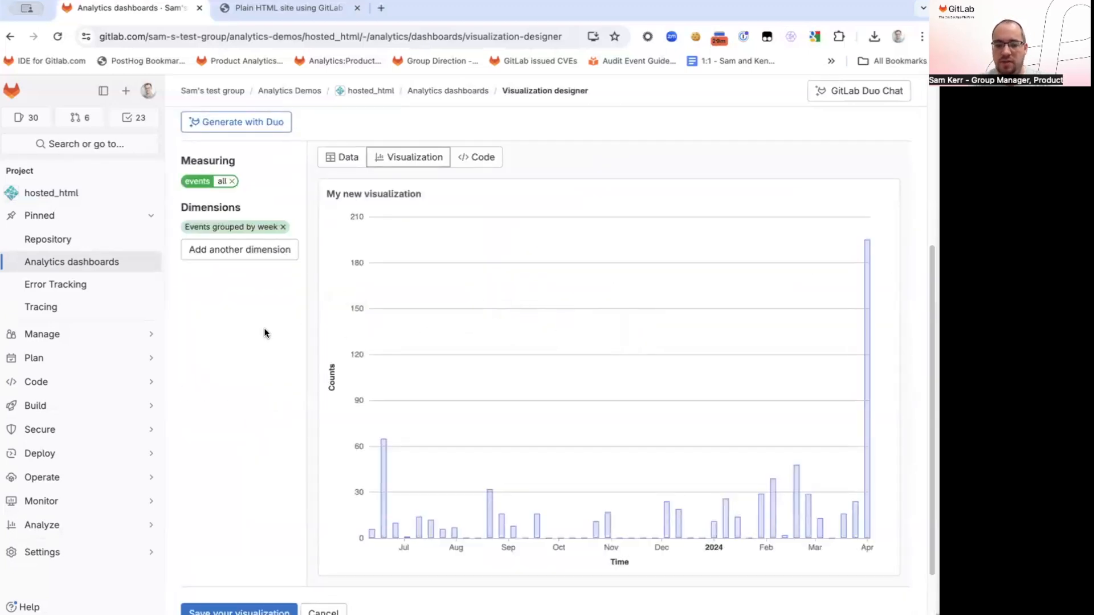
scroll(269, 336, down, 1)
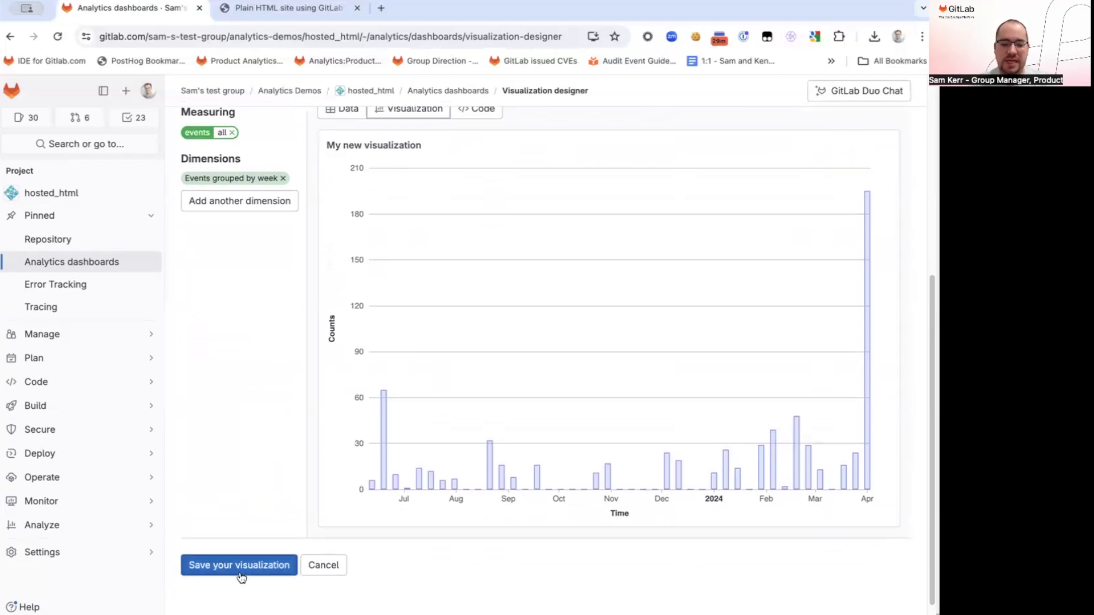
scroll(253, 471, up, 1)
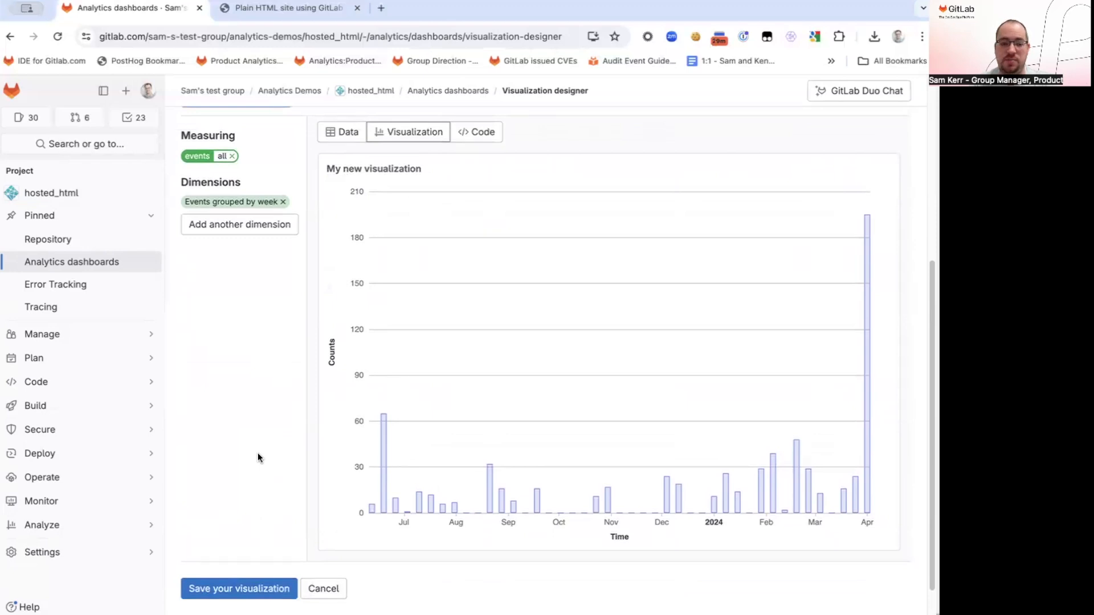
Review the visualization's generated code definition and save the visualization
click(465, 137)
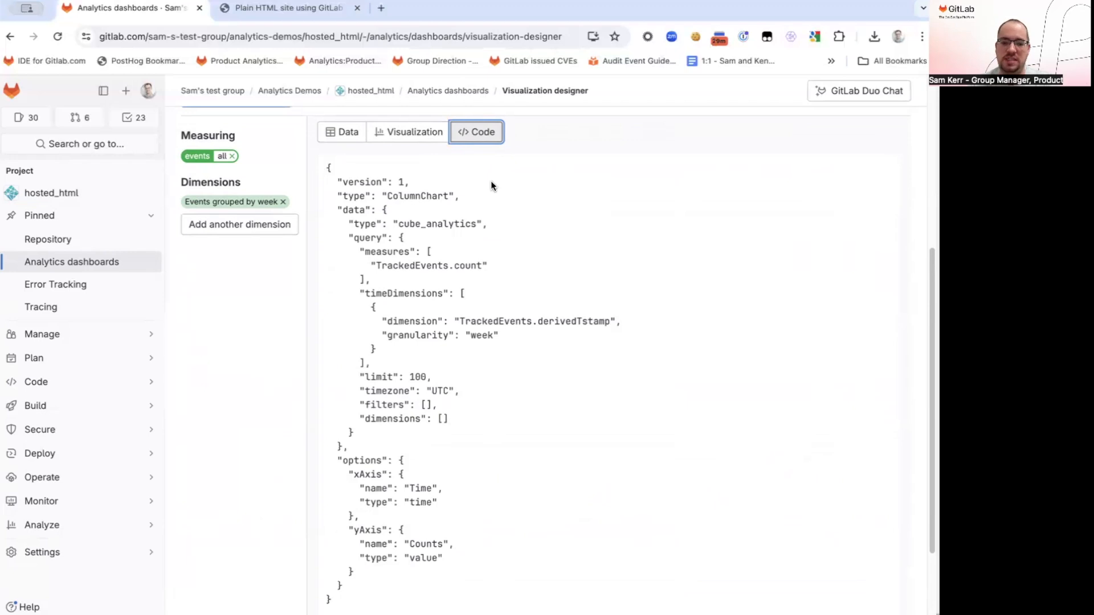
scroll(242, 351, down, 3)
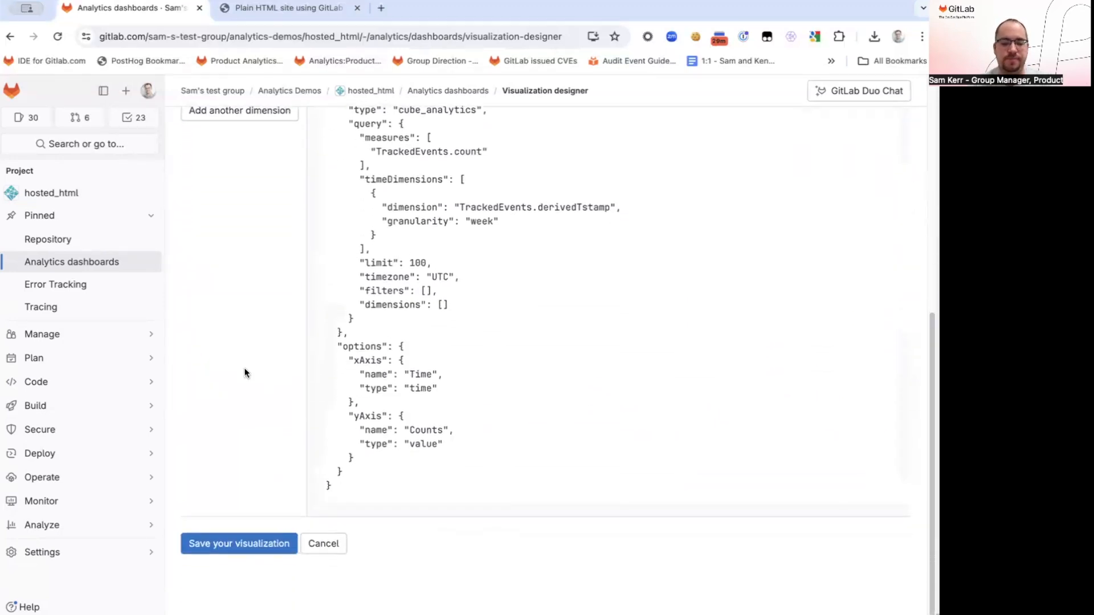
click(254, 544)
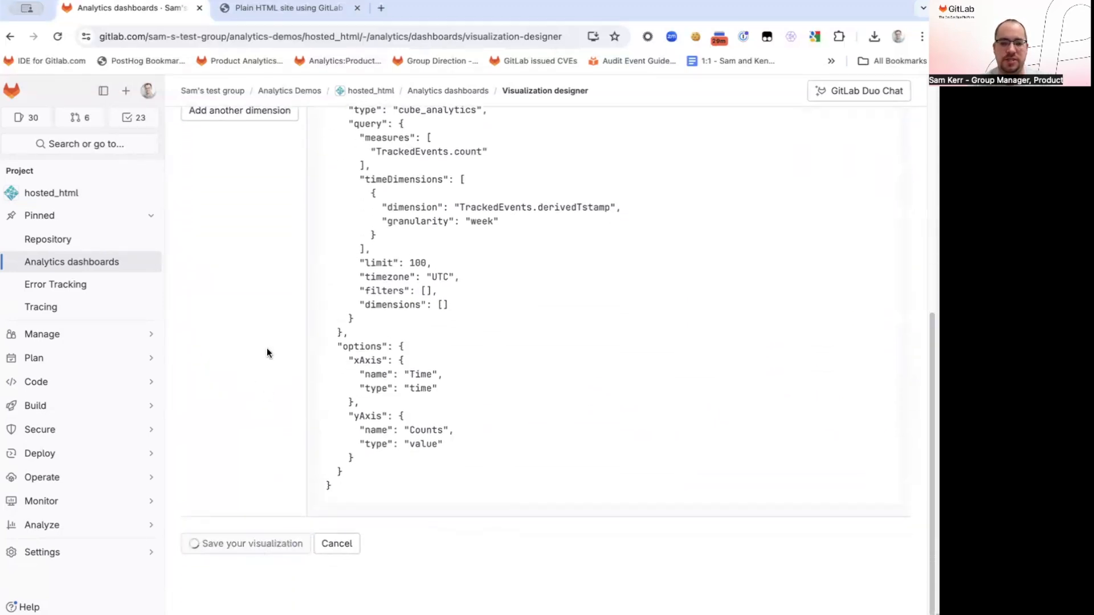
Leave the visualization designer for the hosted_html project's main page, confirming the exit from the site
scroll(254, 332, up, 2)
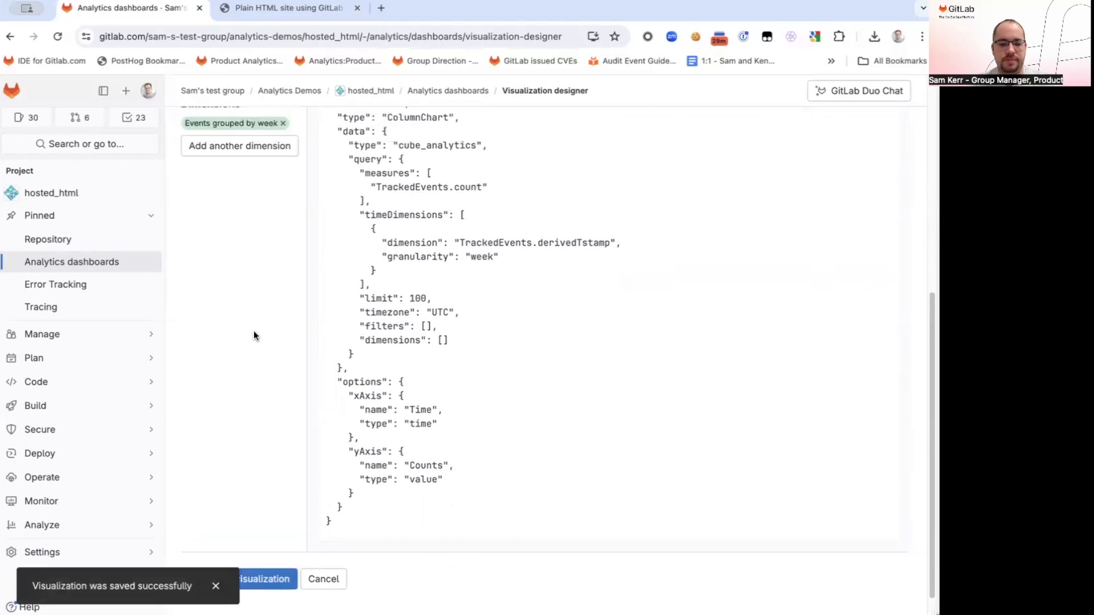
scroll(252, 343, up, 5)
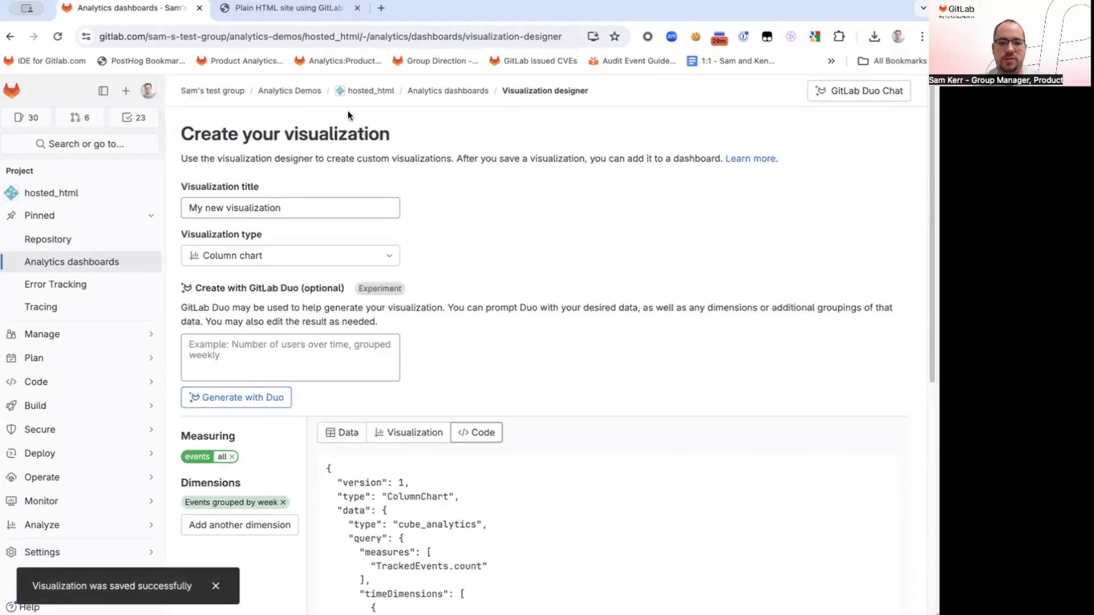
click(371, 93)
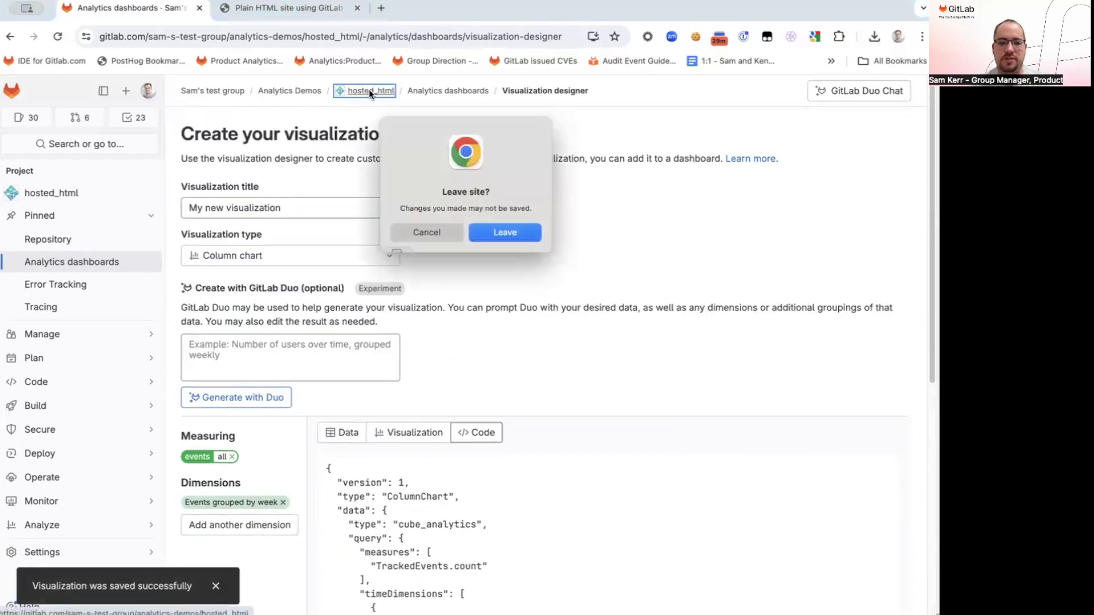
click(514, 233)
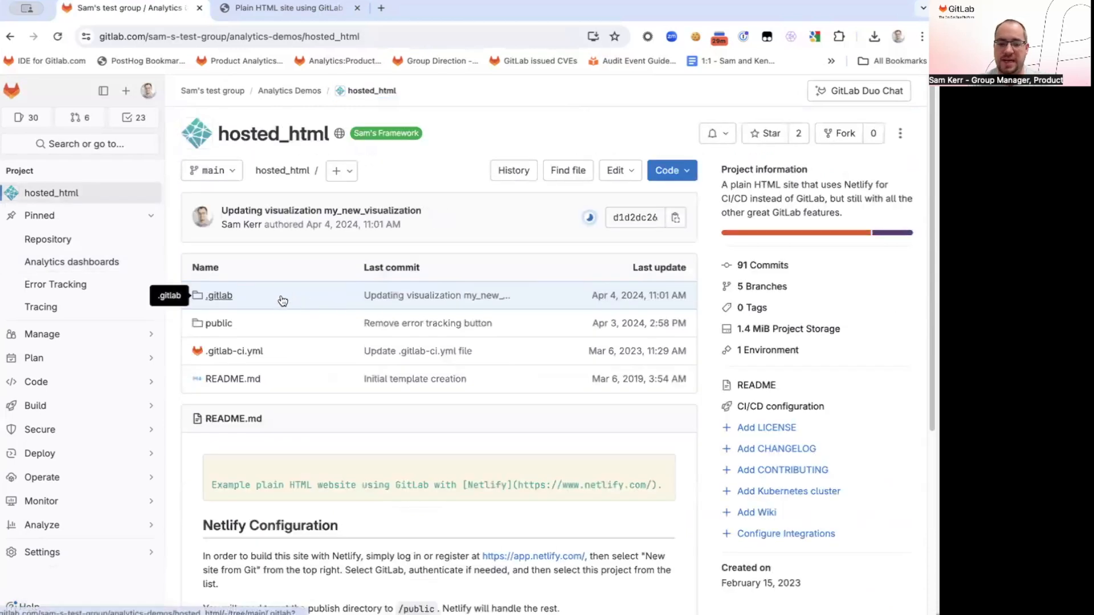
Browse the repository to the .gitlab/analytics/dashboards/visualizations folder
click(282, 300)
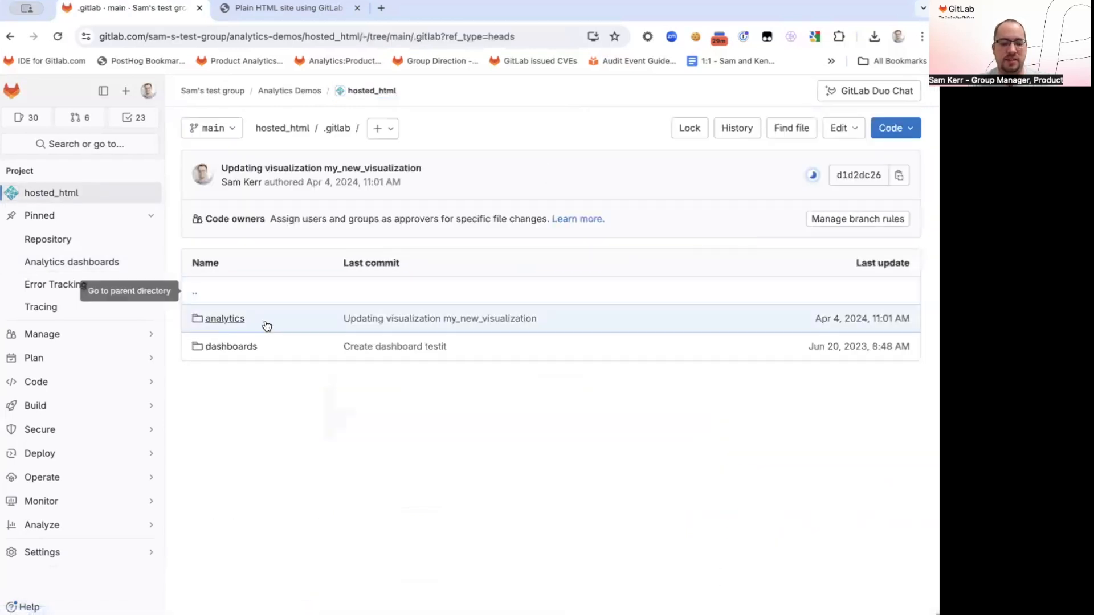
click(270, 346)
key(alt+Left)
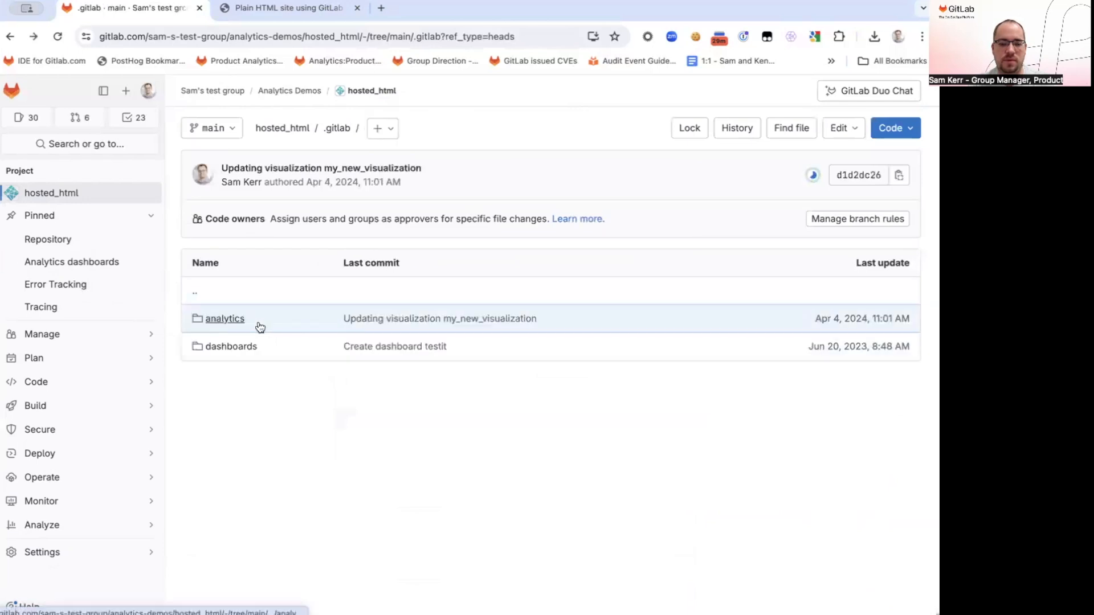
click(260, 322)
click(284, 322)
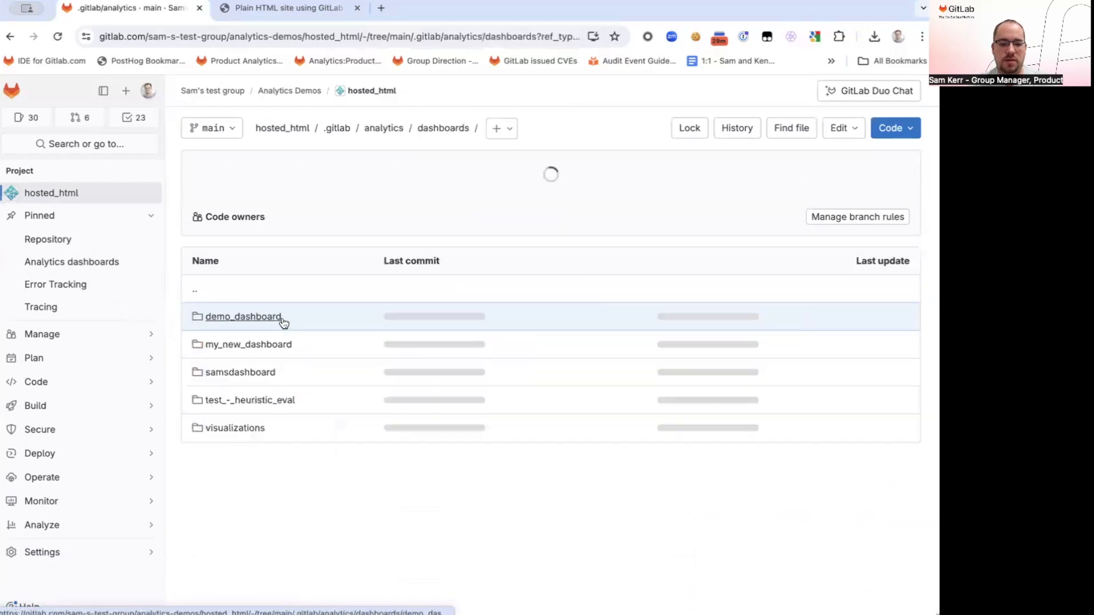
click(291, 427)
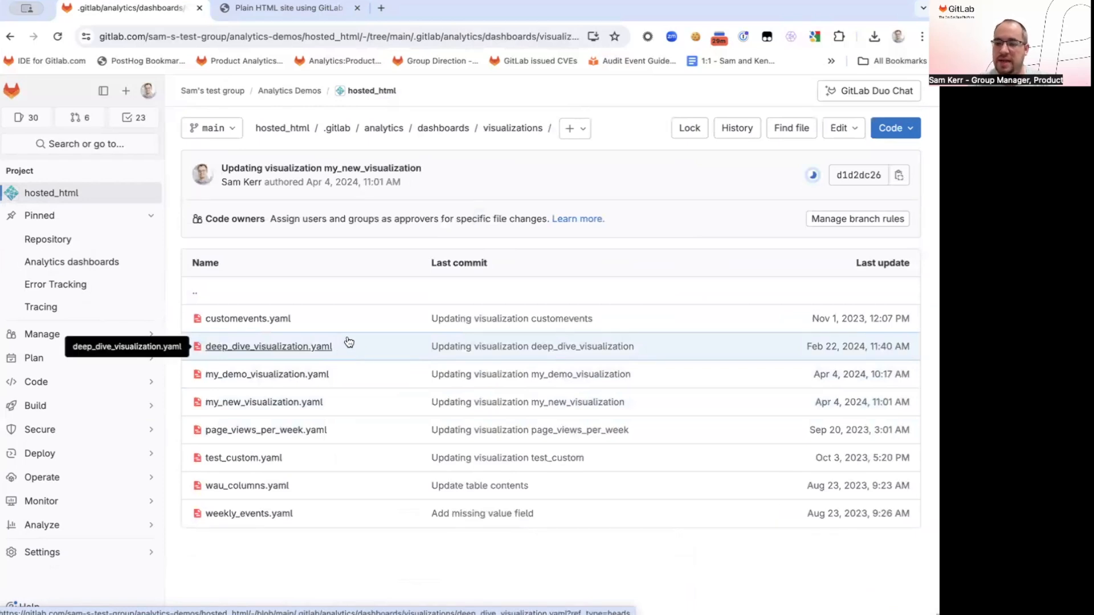
Open my_new_visualization.yaml and examine its full YAML definition, from the version line to the axis options
click(308, 404)
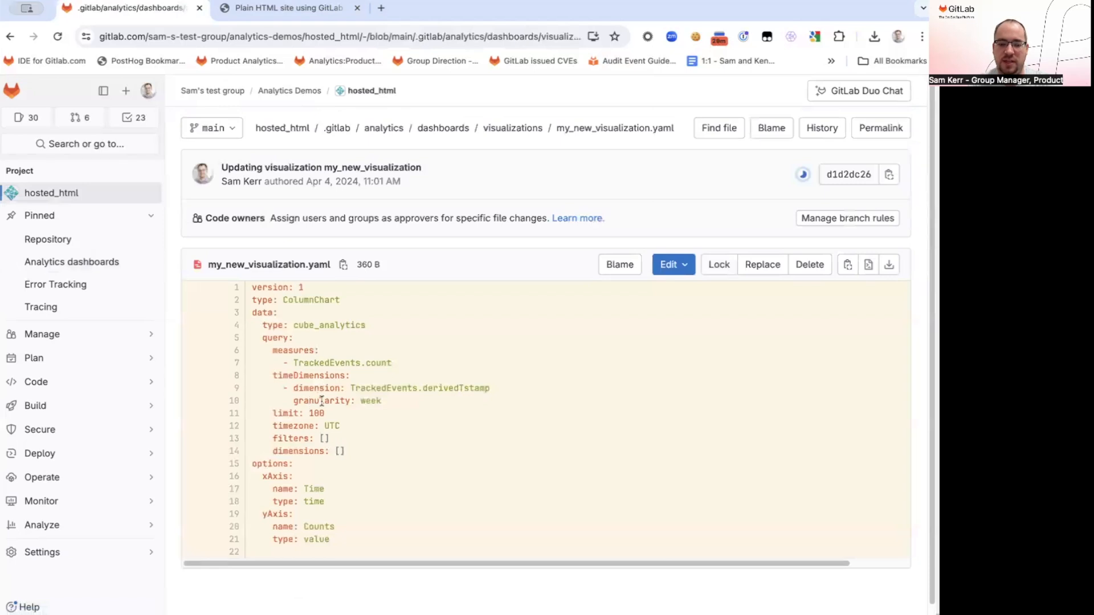
drag(299, 289, 368, 540)
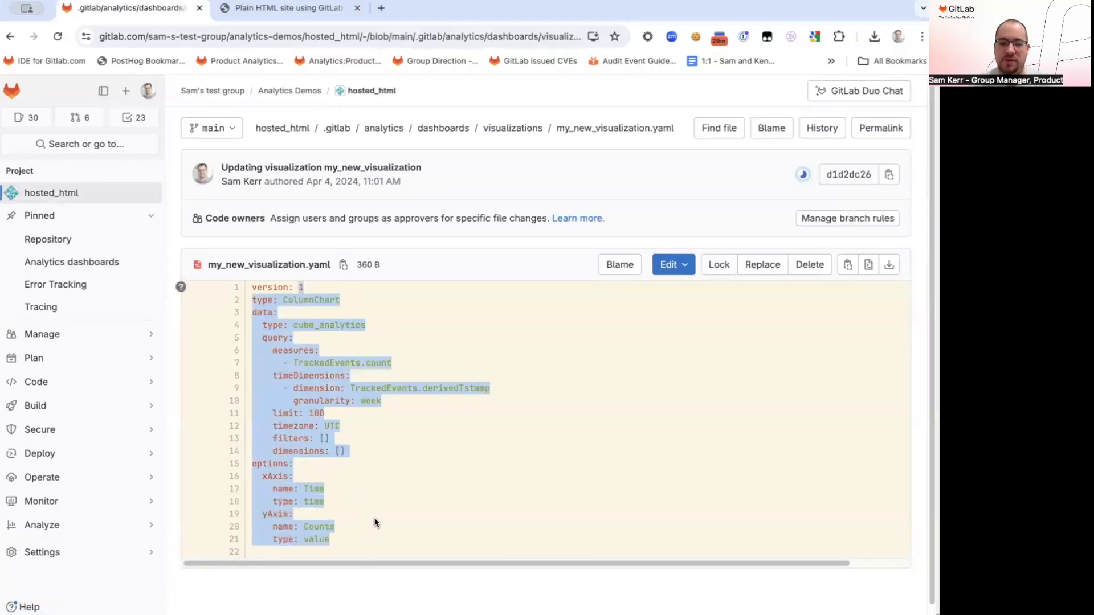
click(384, 503)
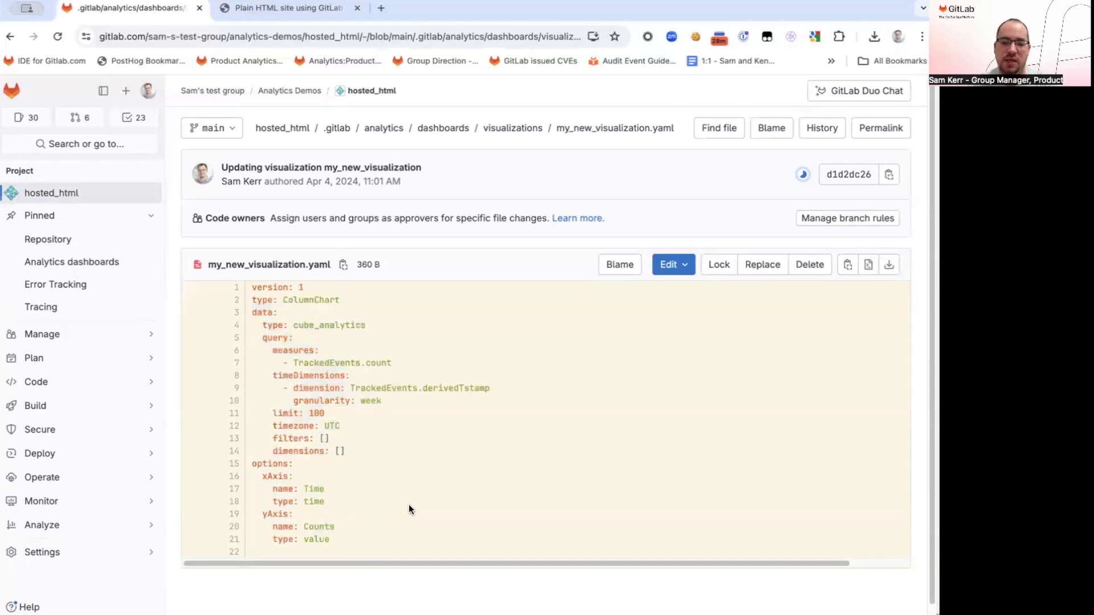